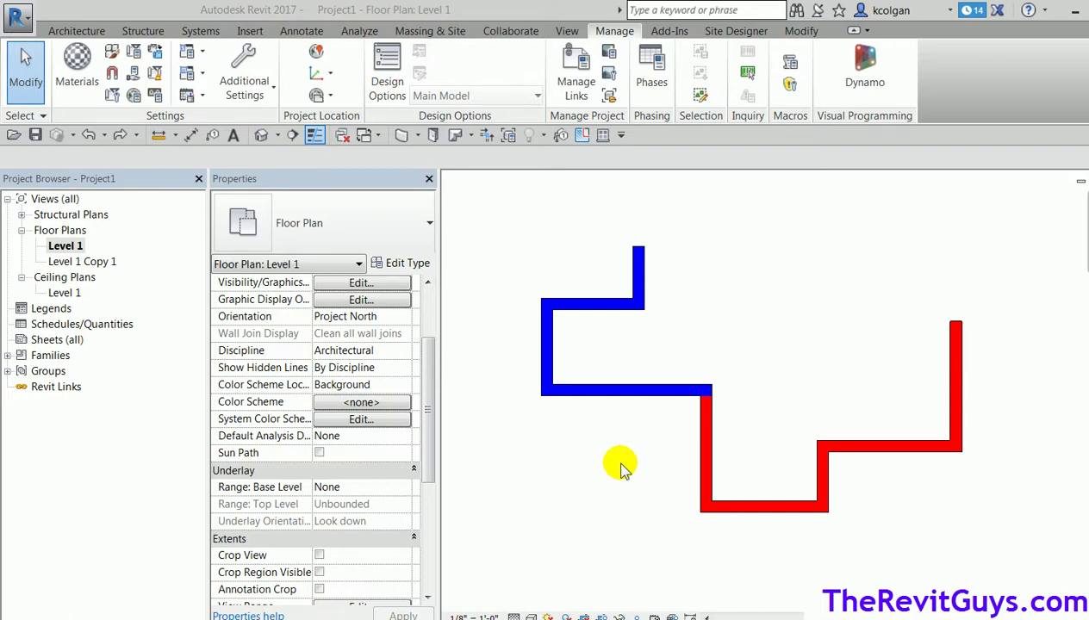
Step: Check the wall types of the vertical red wall and the lower horizontal blue wall in the Level 1 plan
click(709, 466)
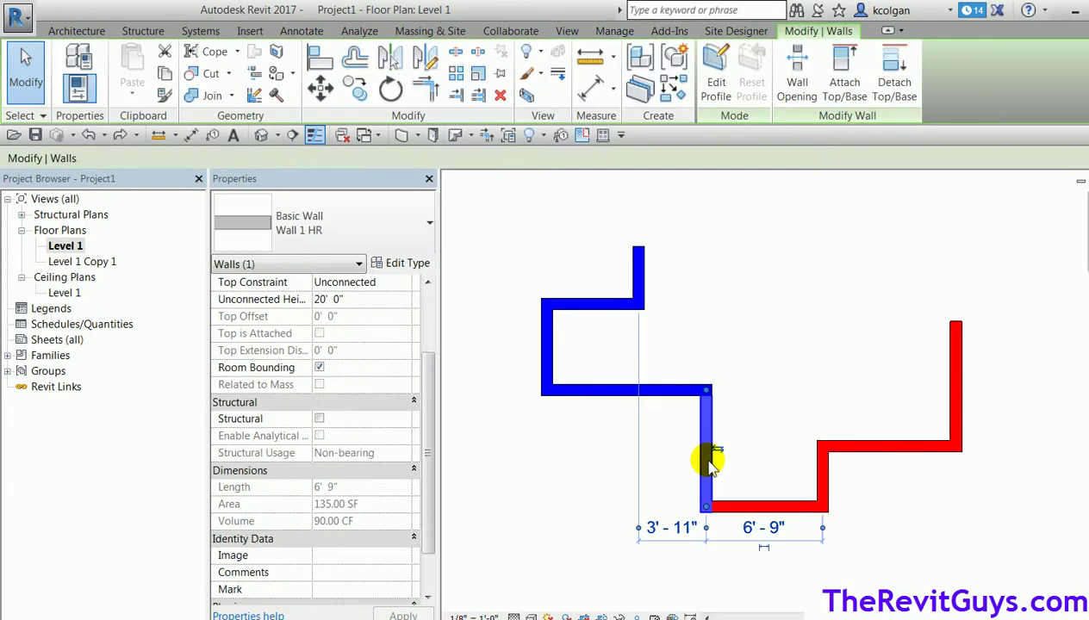
click(551, 477)
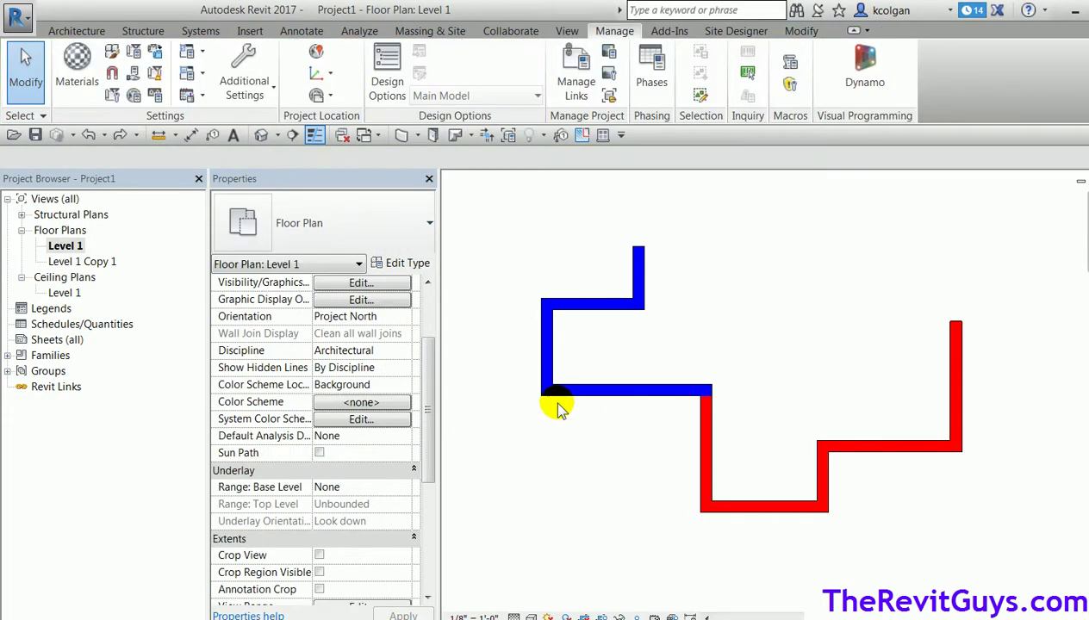
click(563, 389)
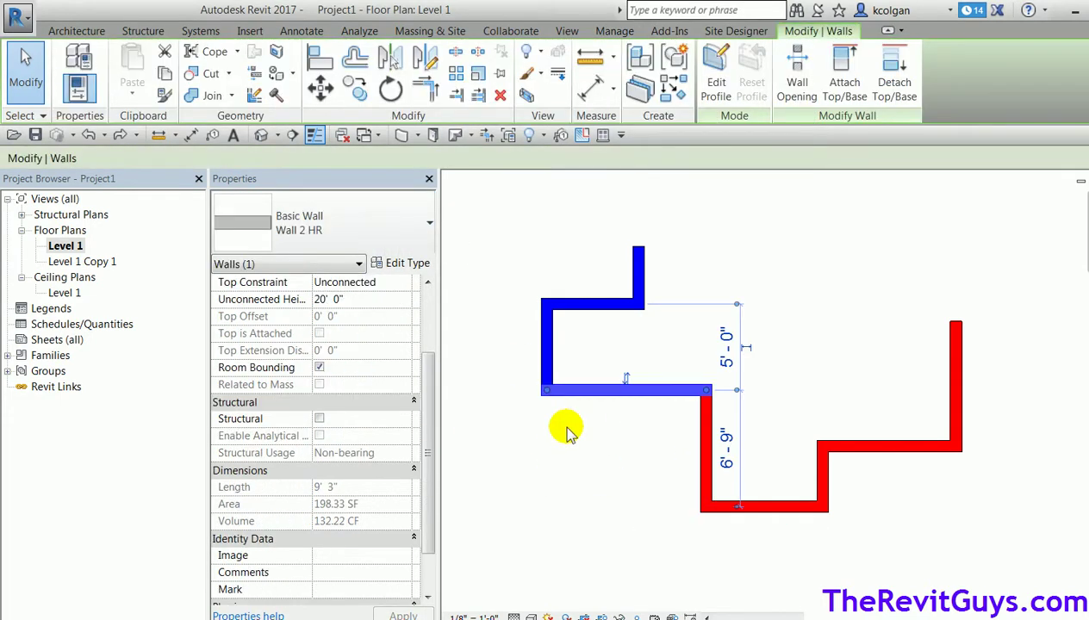
click(586, 461)
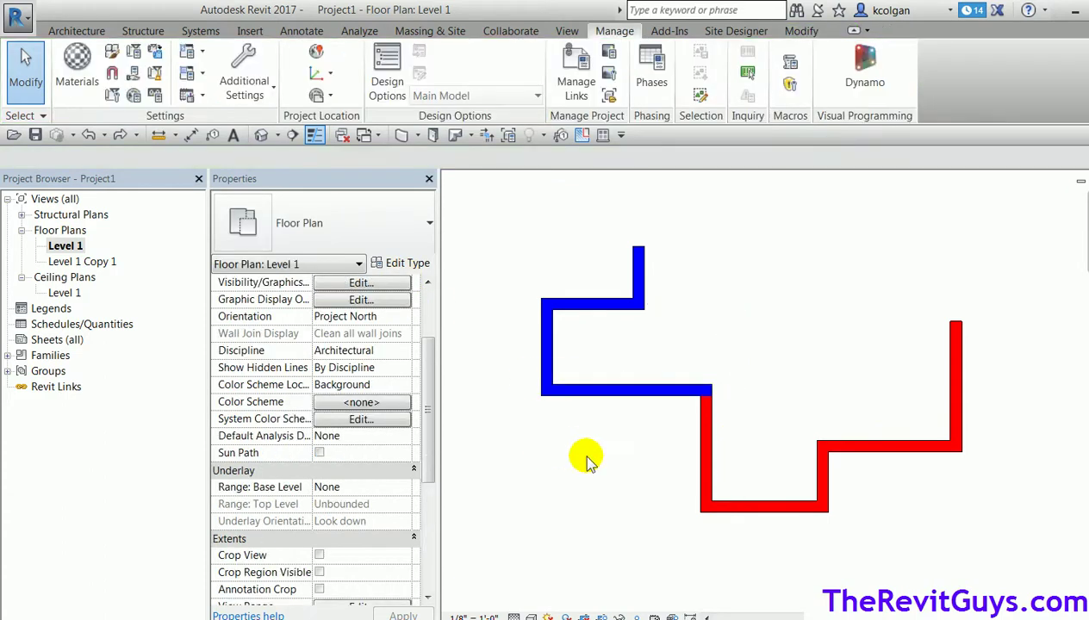
Step: Review the Level 1 plan's visibility/graphics filters and their cut pattern overrides
click(365, 281)
click(567, 174)
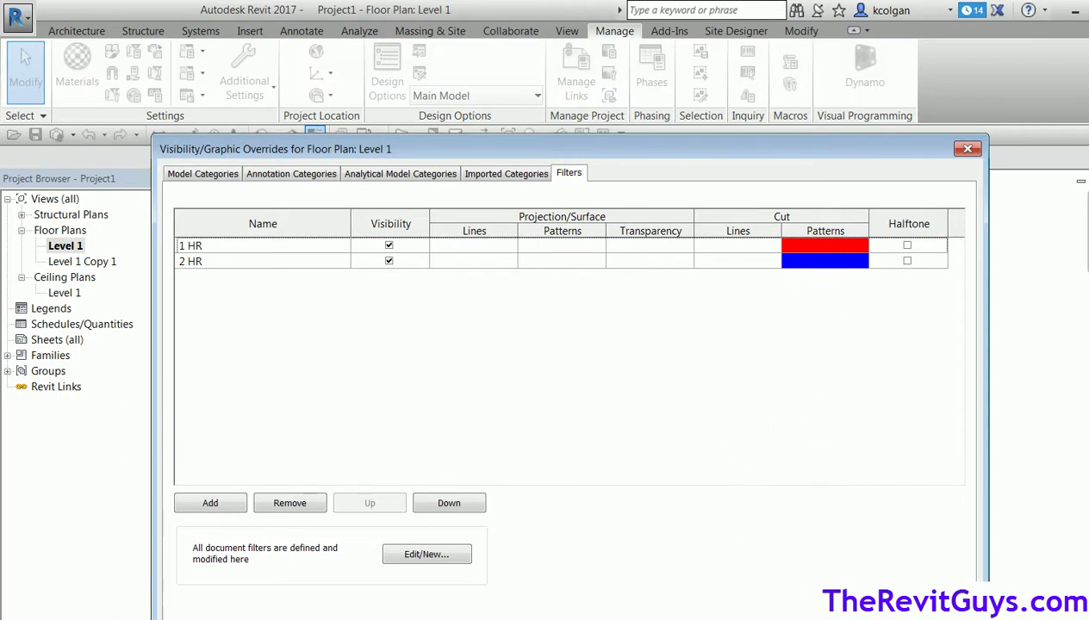
click(785, 615)
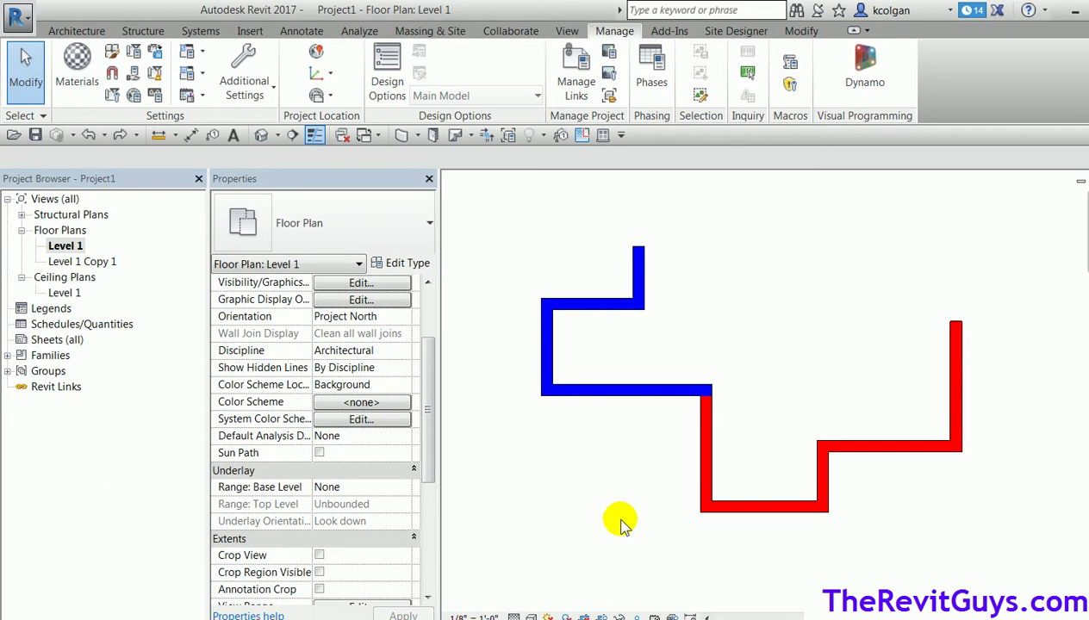
Step: Set the Level 1 floor plan's detail level to Coarse
click(514, 618)
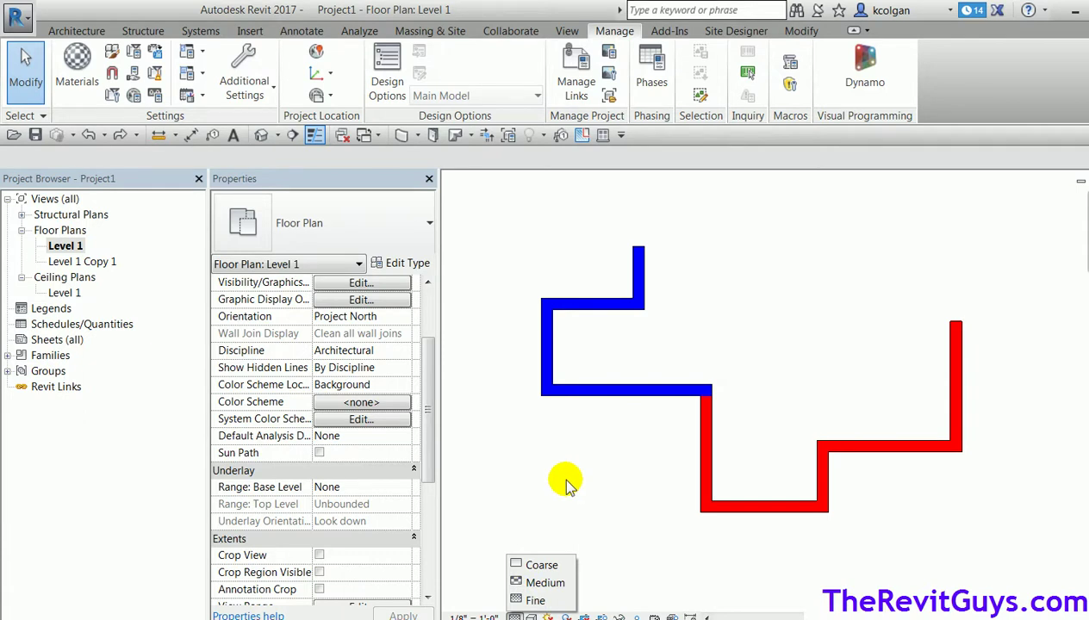
click(552, 565)
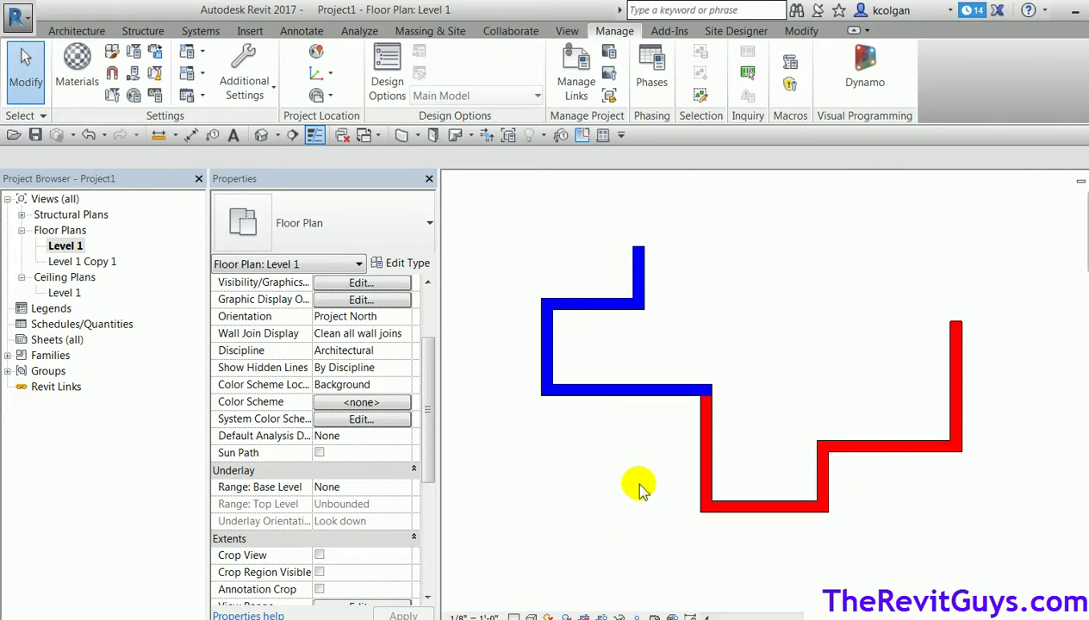
Step: Examine which fill patterns are available for the 1 HR filter's cut pattern override in the Level 1 view
key(v)
key(g)
click(567, 173)
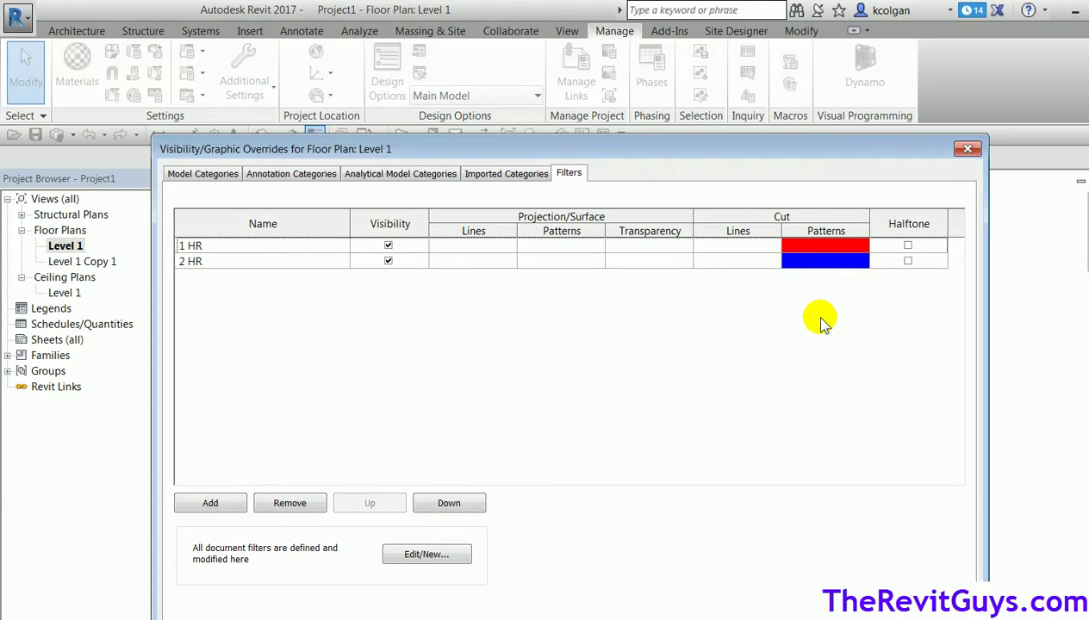
click(832, 248)
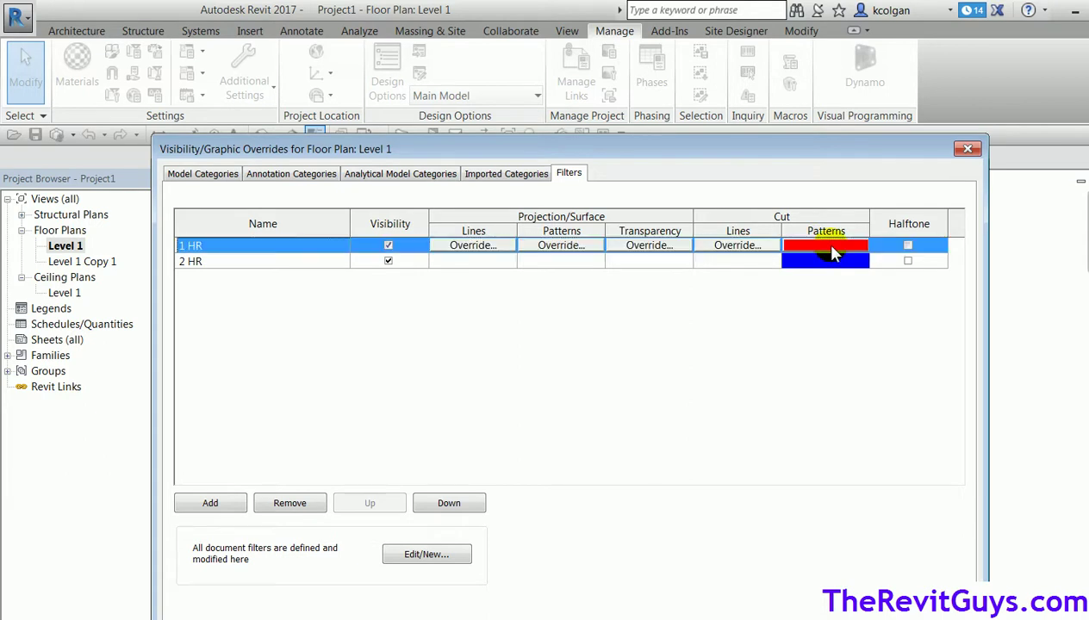
click(831, 250)
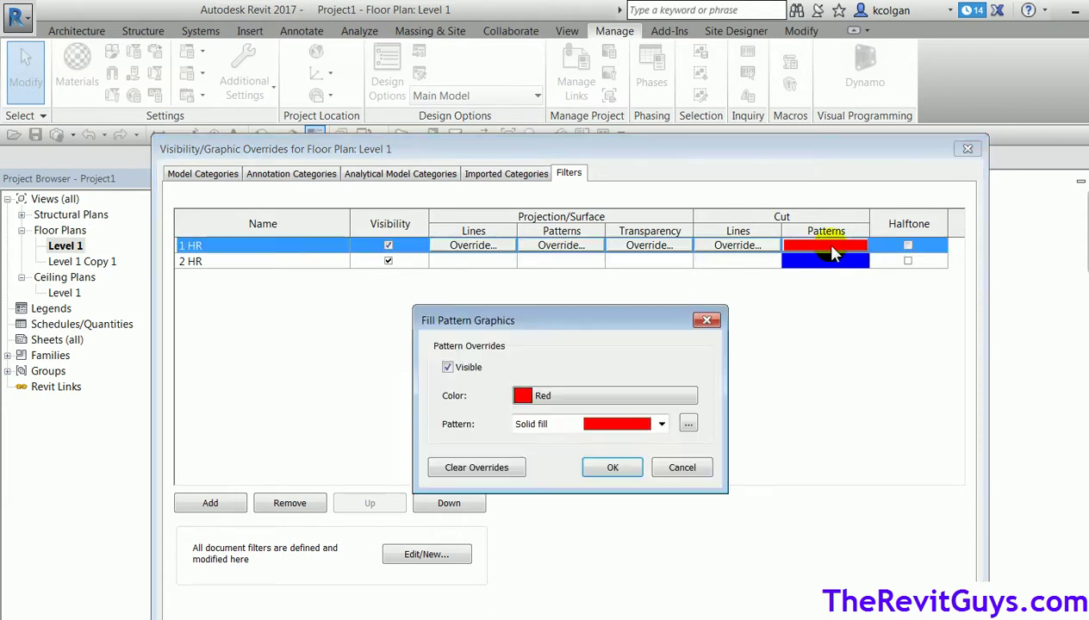
click(659, 425)
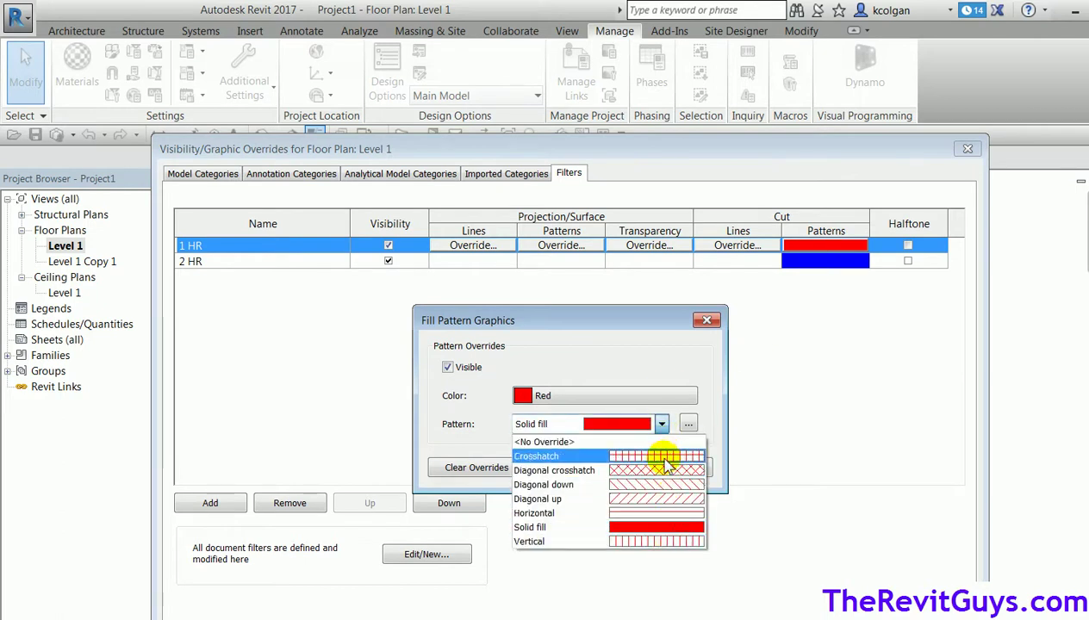
click(808, 371)
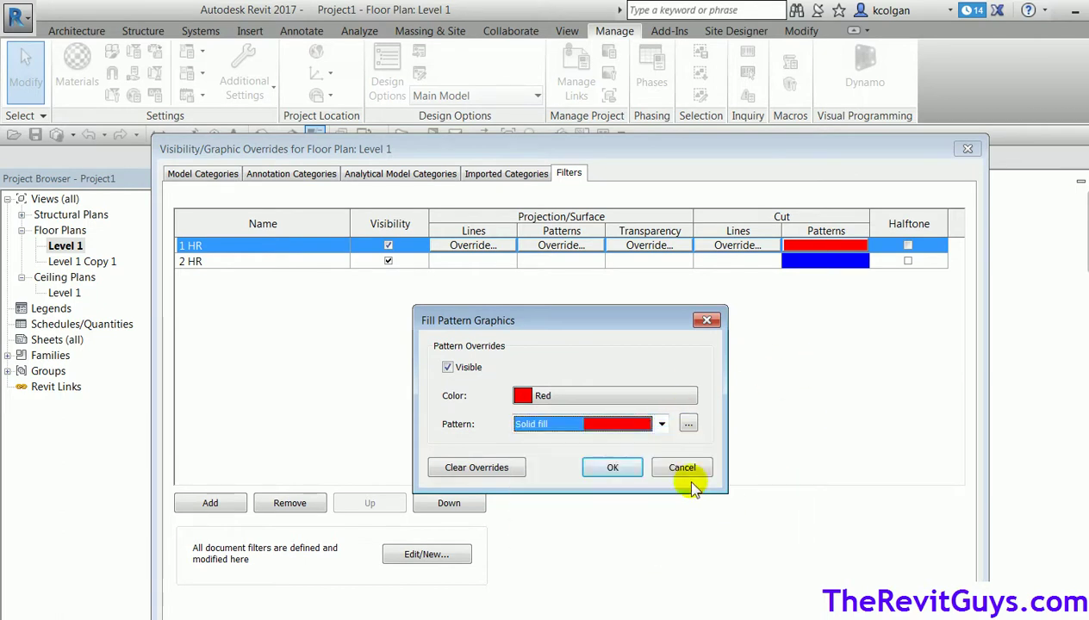
click(686, 472)
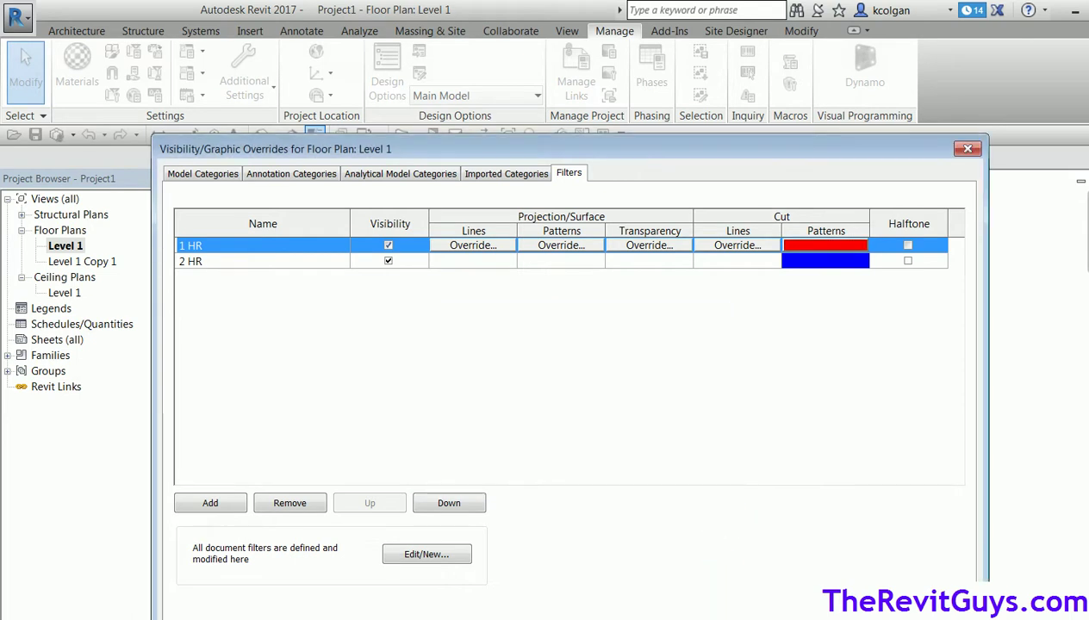
Step: Inspect the fill pattern manager through the 1 HR filter's cut pattern override, keeping the override as it is
click(832, 248)
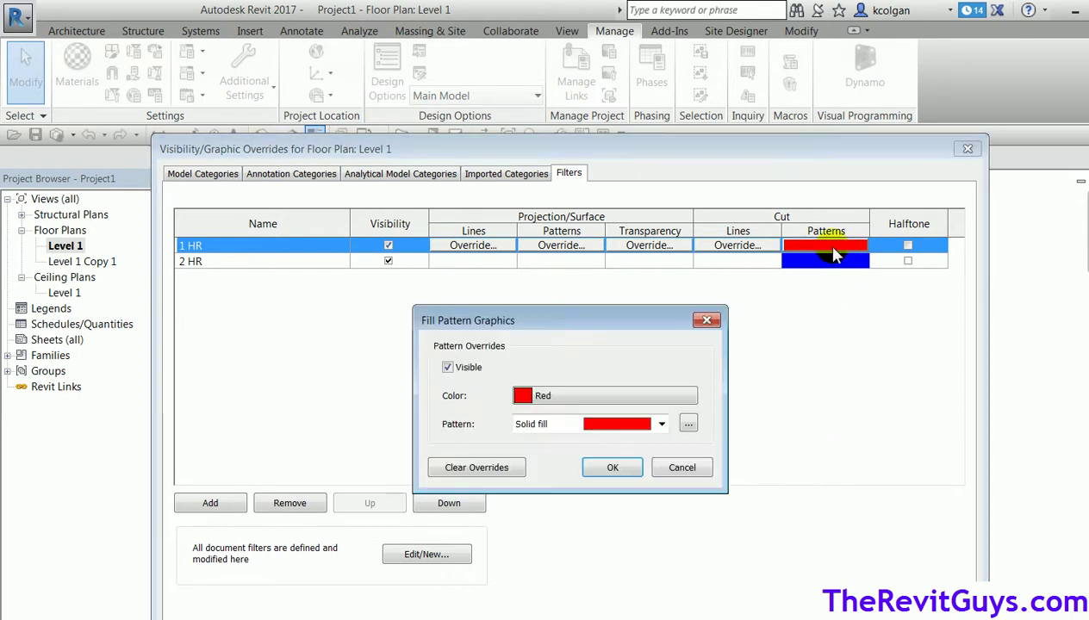
click(688, 424)
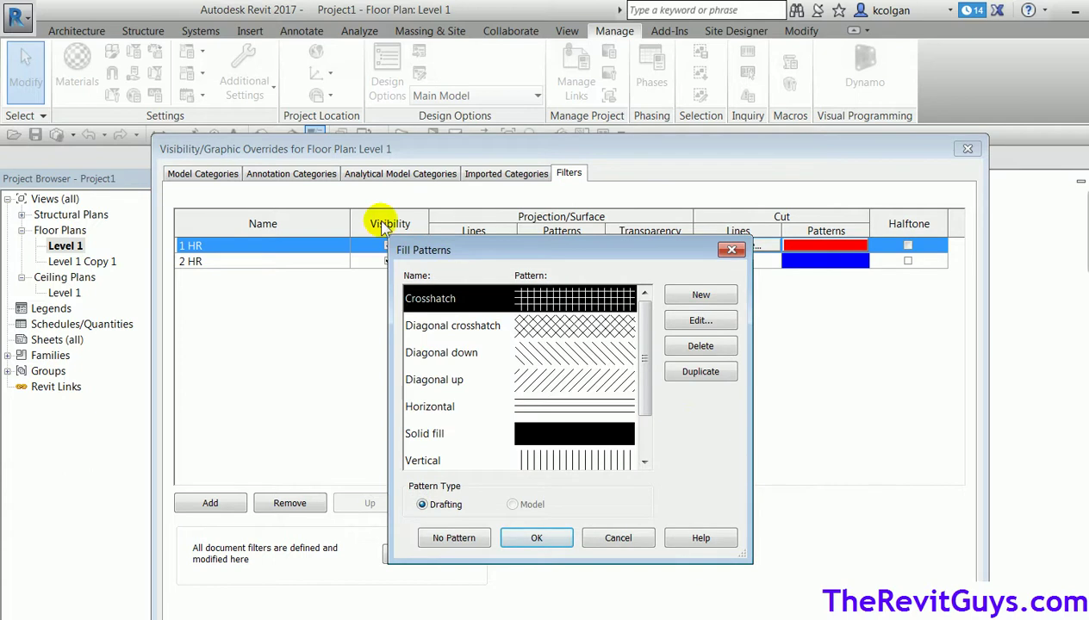
click(637, 536)
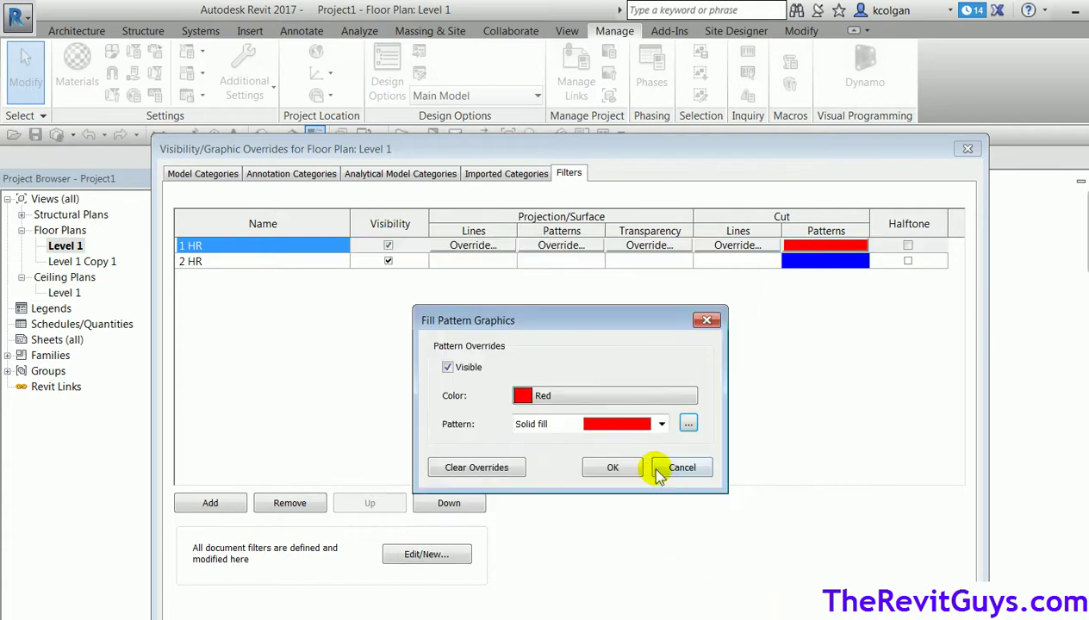
click(628, 468)
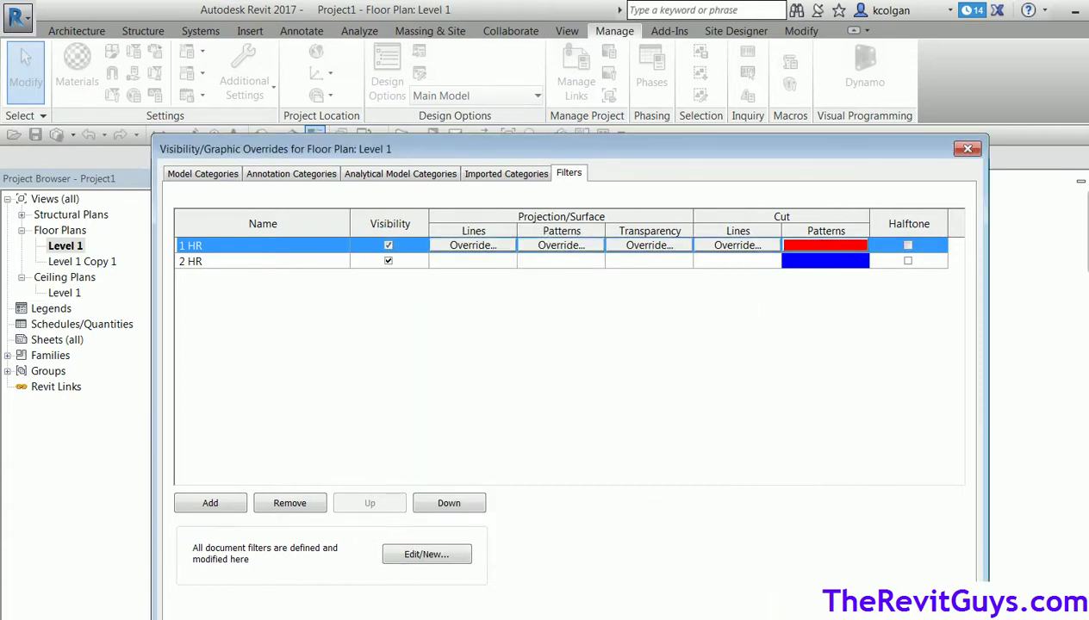
click(779, 599)
Step: Start a new custom drafting fill pattern and import FLA_1Hour.pat from the Desktop into it
click(250, 87)
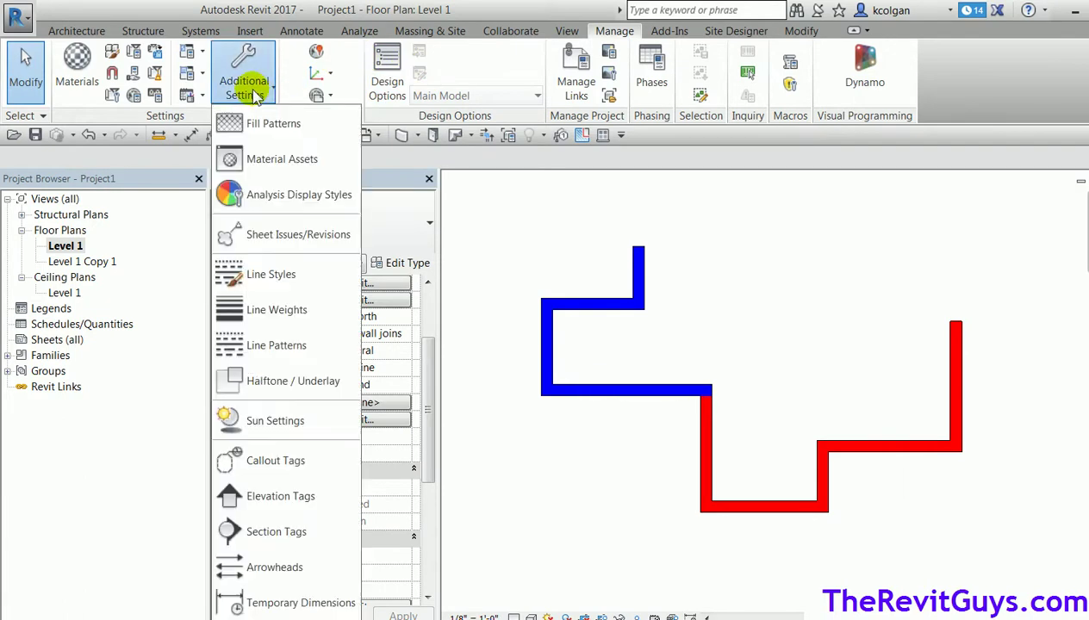
click(253, 125)
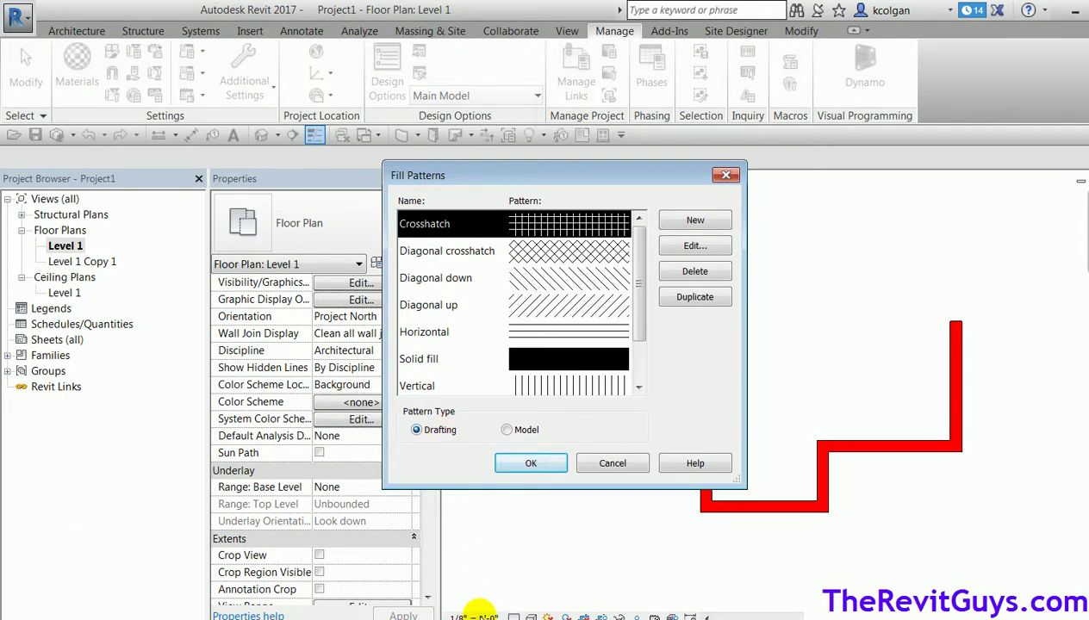
click(699, 221)
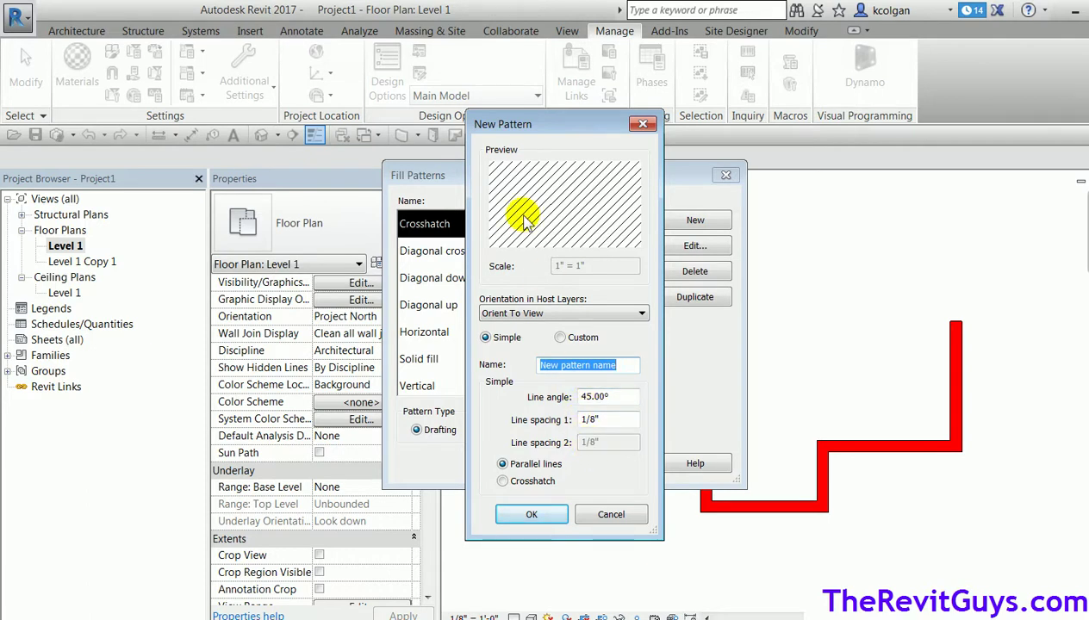
click(558, 338)
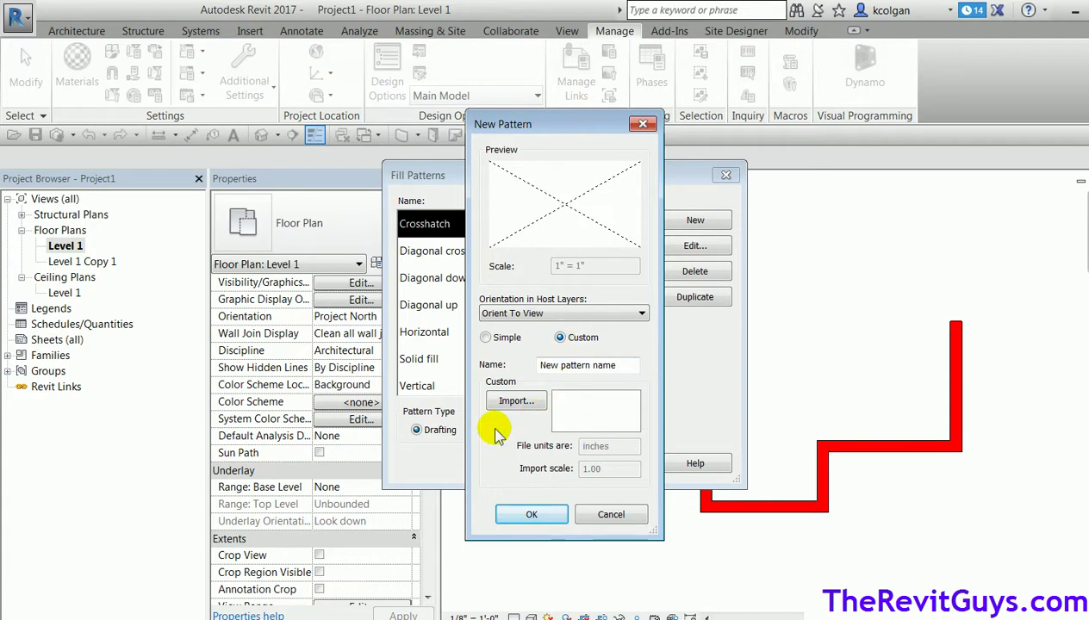
click(515, 401)
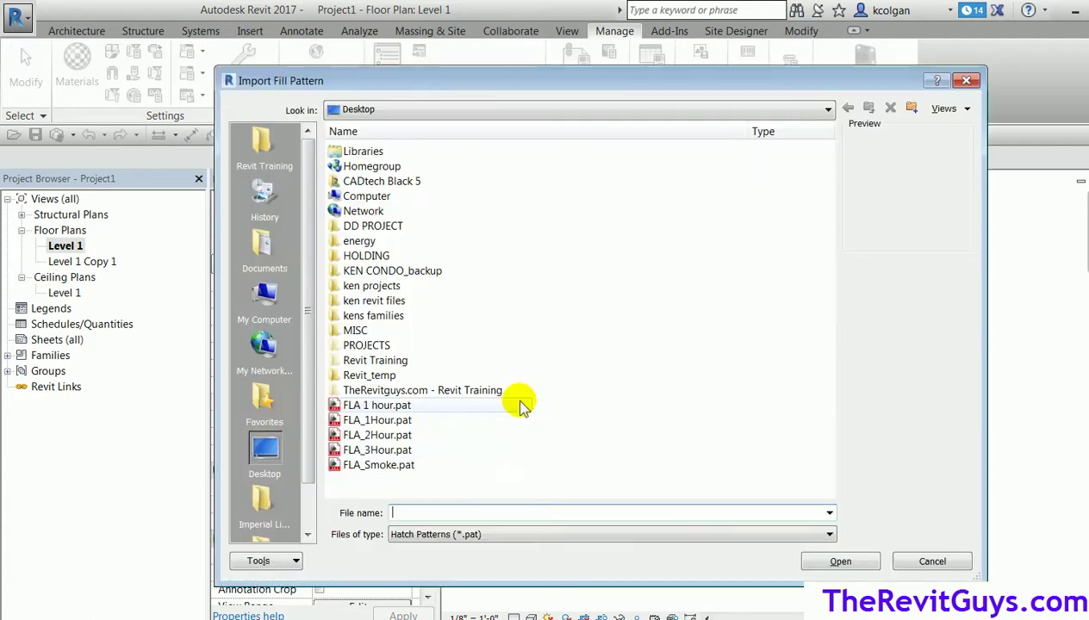
click(385, 420)
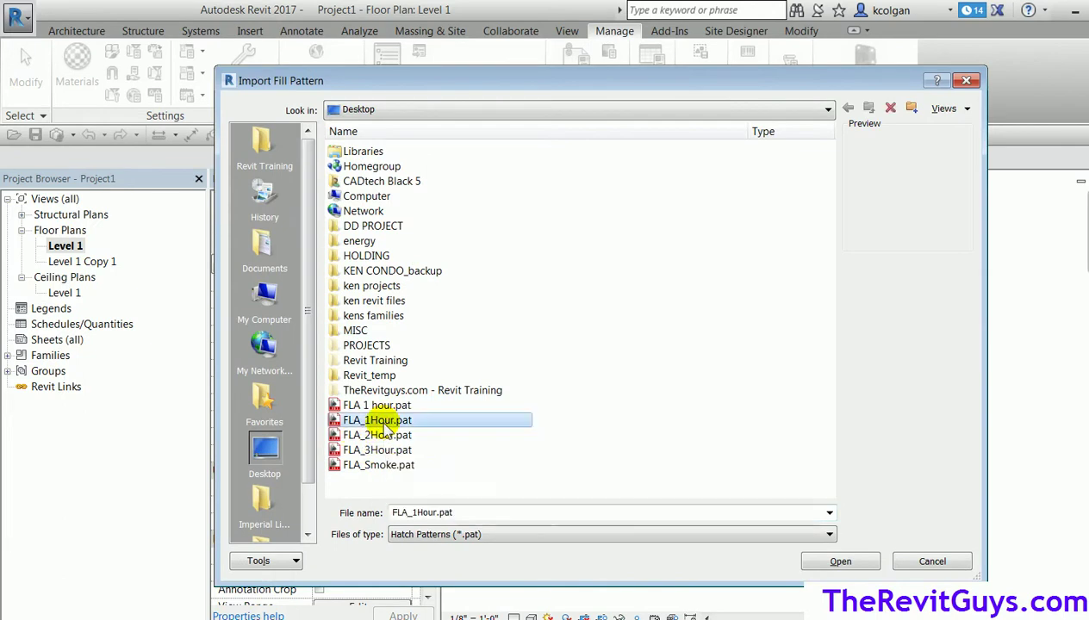
click(834, 562)
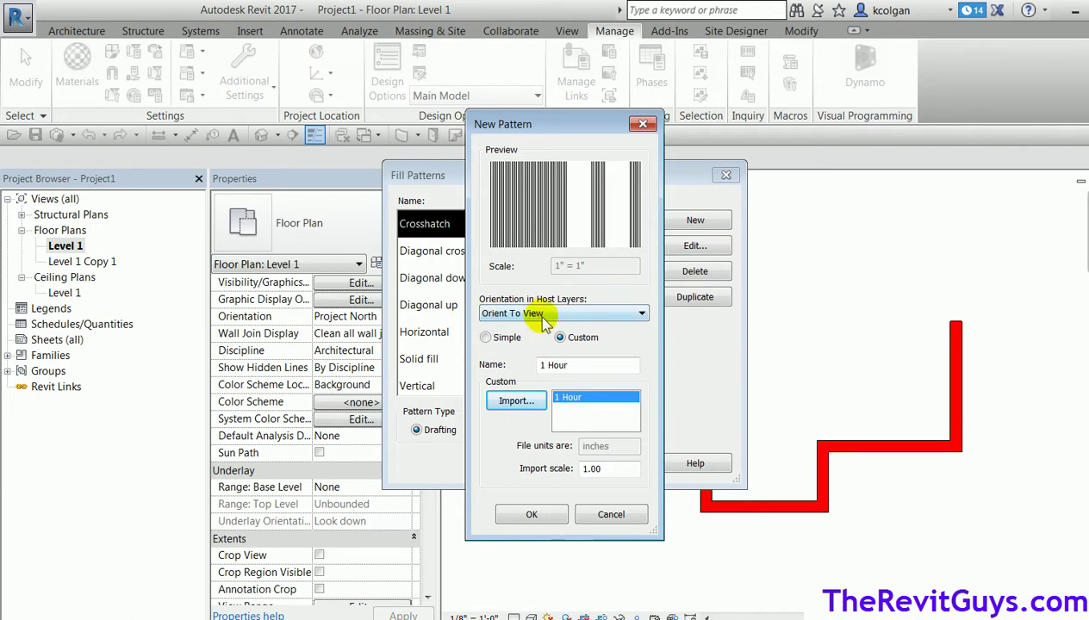
Step: Set the 1 Hour pattern's orientation in host layers to Align with element and save it to the project's fill patterns
click(571, 314)
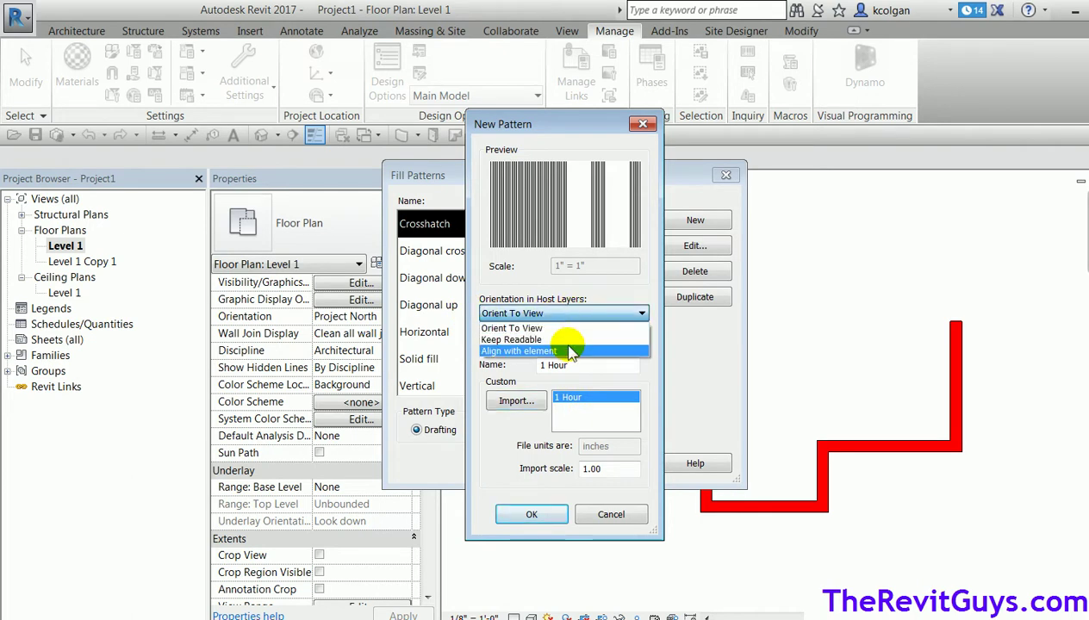
click(568, 352)
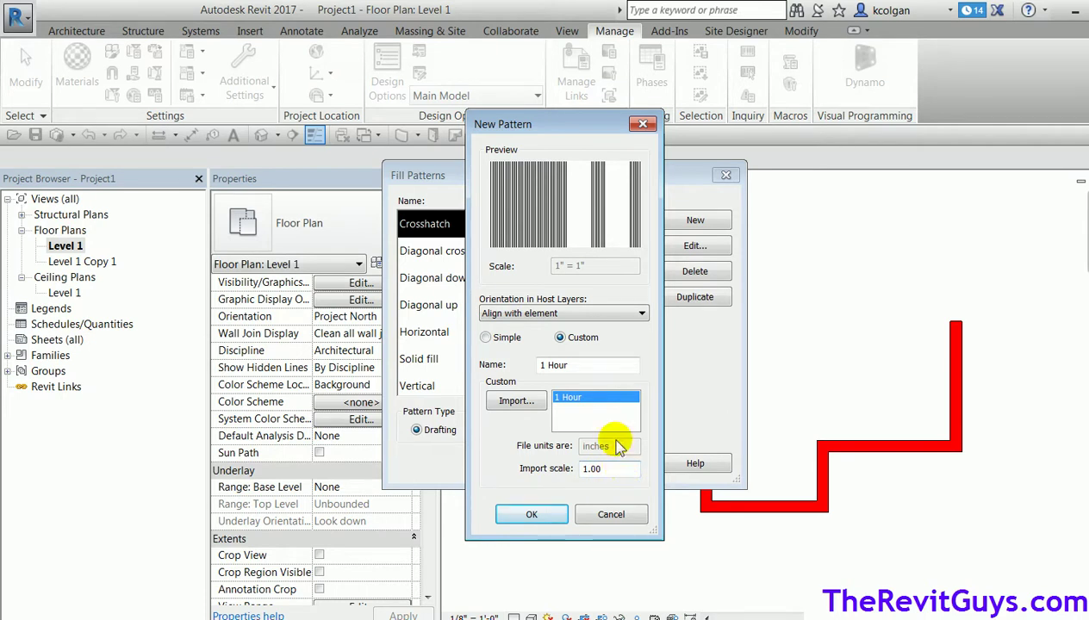
click(532, 514)
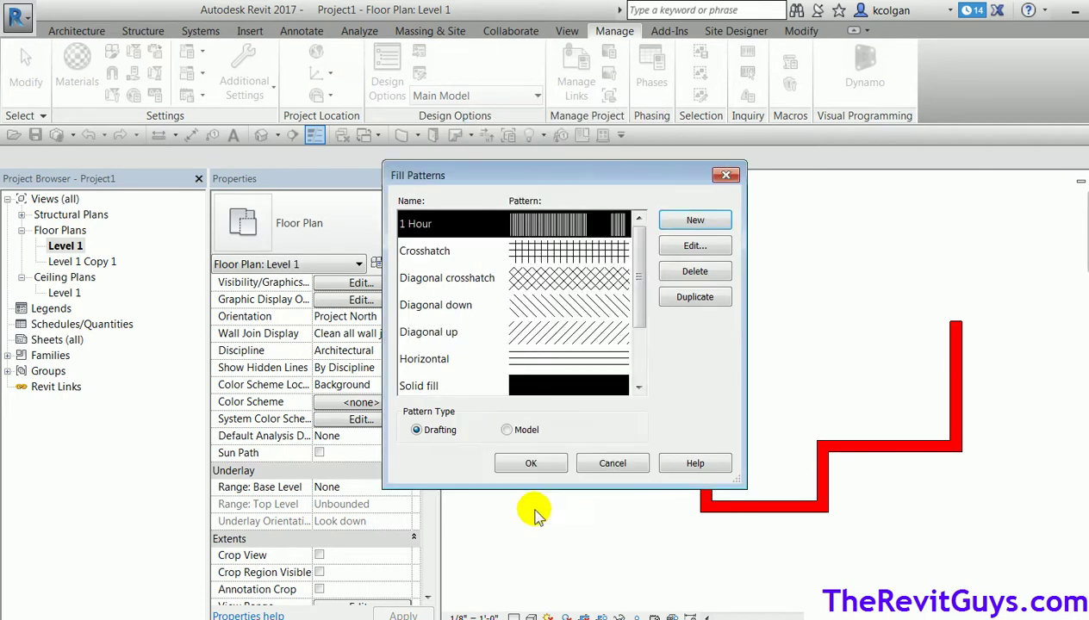
click(532, 465)
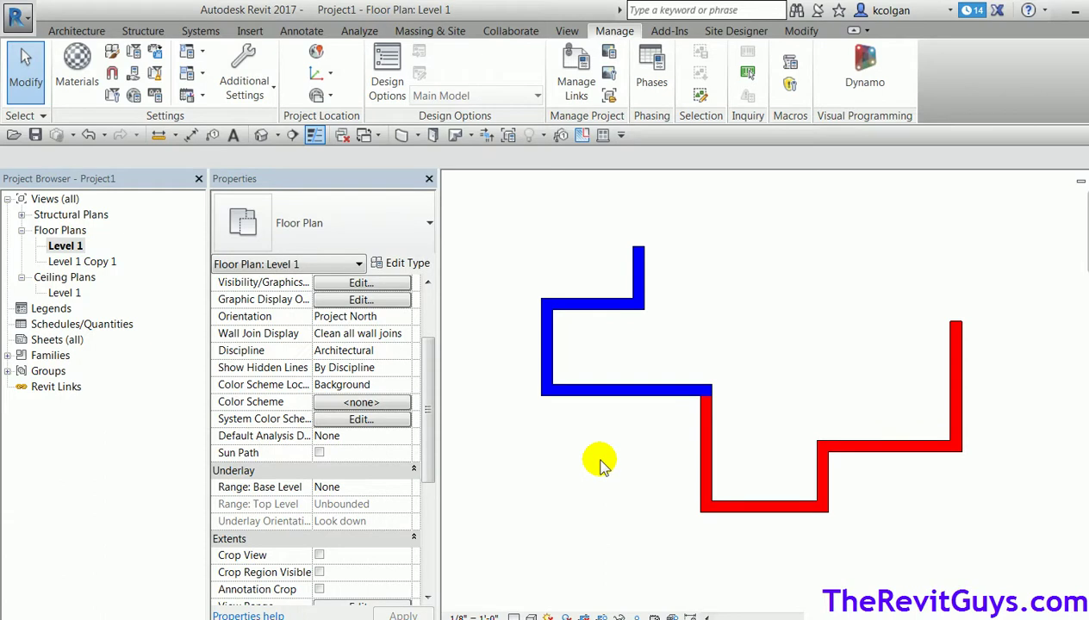
Step: Start another custom drafting fill pattern and import FLA_2Hour.pat from the Desktop into it
click(245, 89)
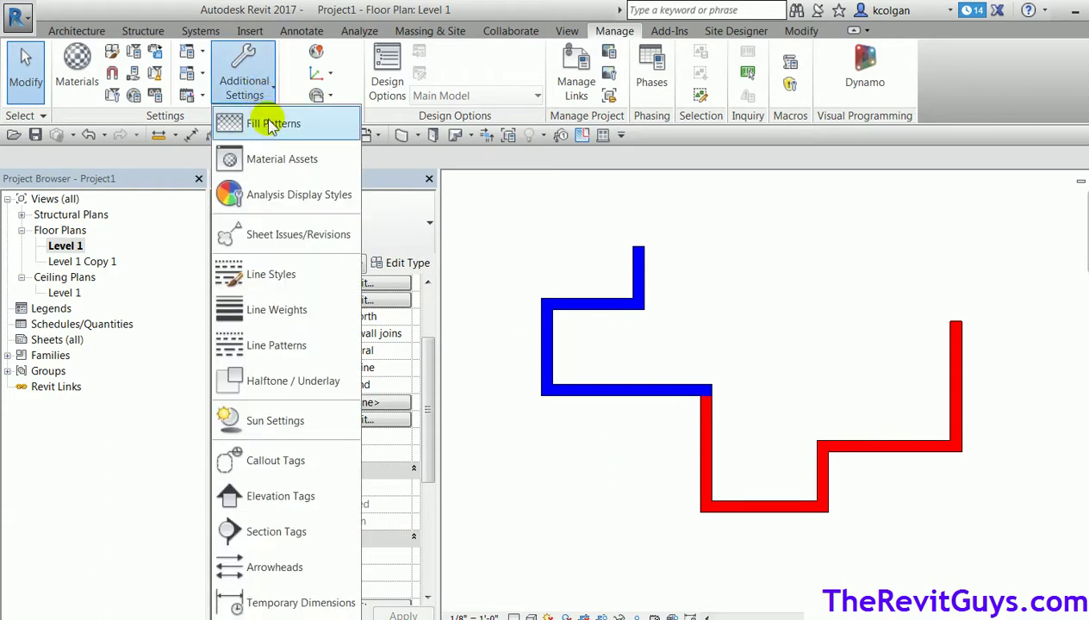
click(259, 123)
click(692, 221)
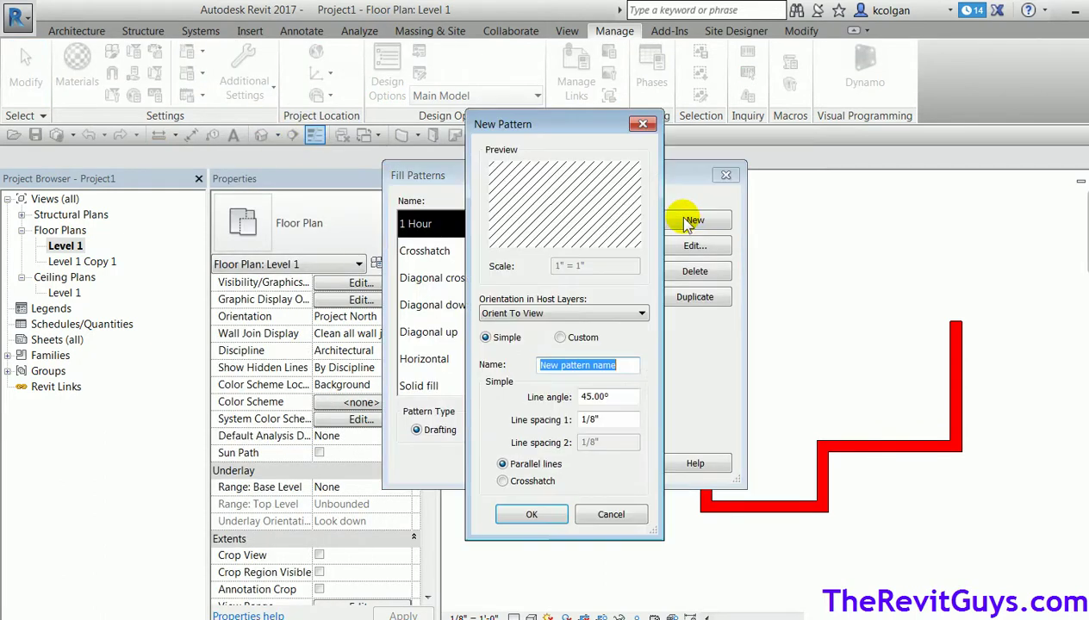
click(561, 338)
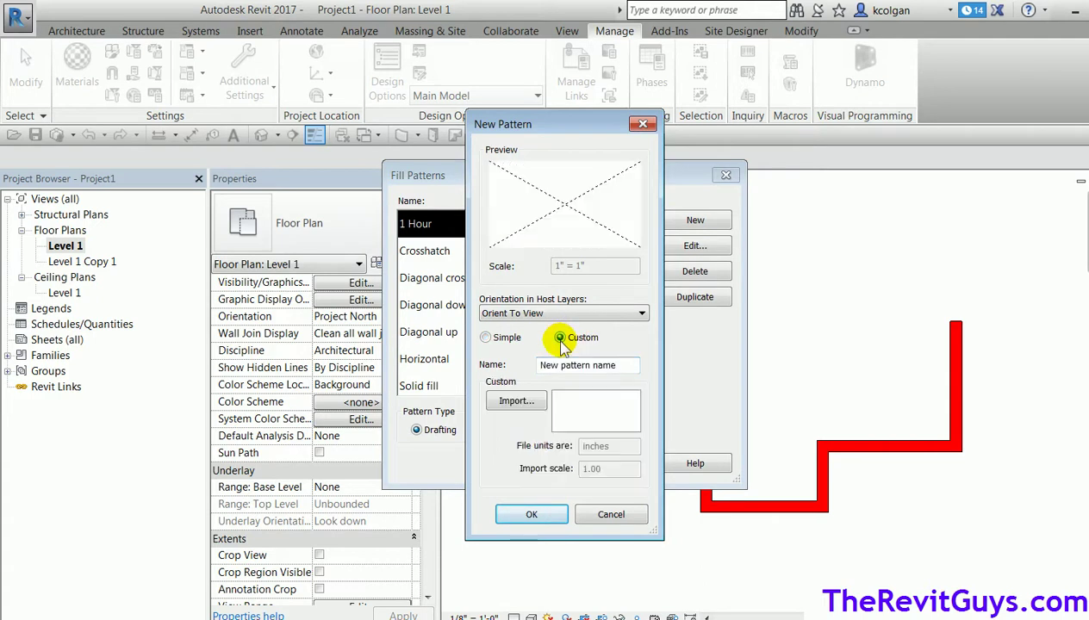
click(509, 398)
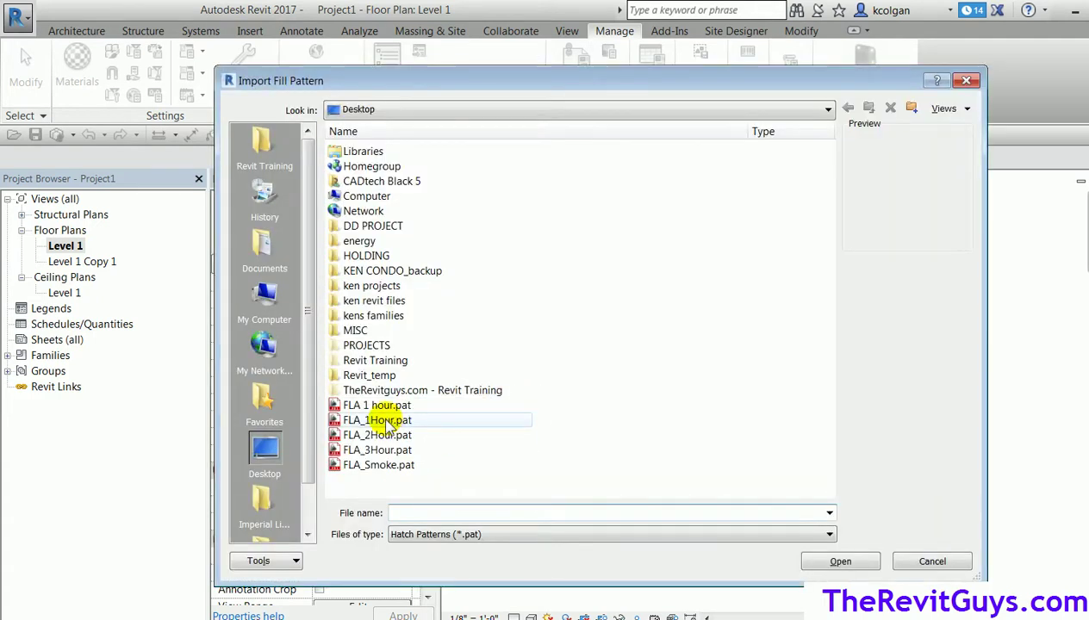
click(443, 435)
click(839, 562)
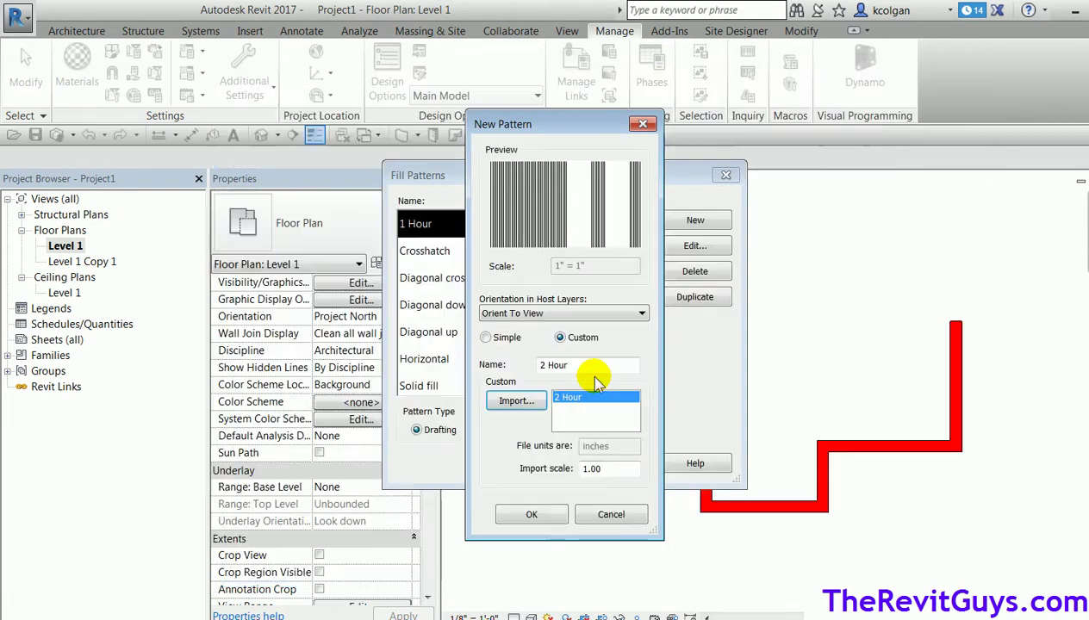
Step: Set the 2 Hour pattern's orientation in host layers to Align with element and save it to the project's fill patterns
click(558, 312)
click(557, 351)
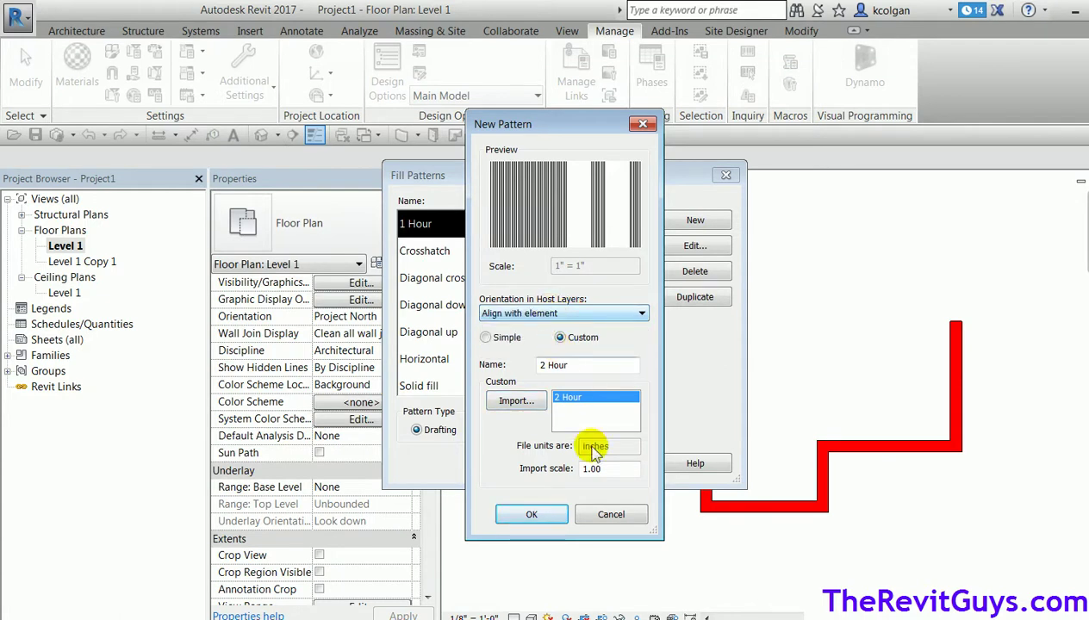
click(562, 517)
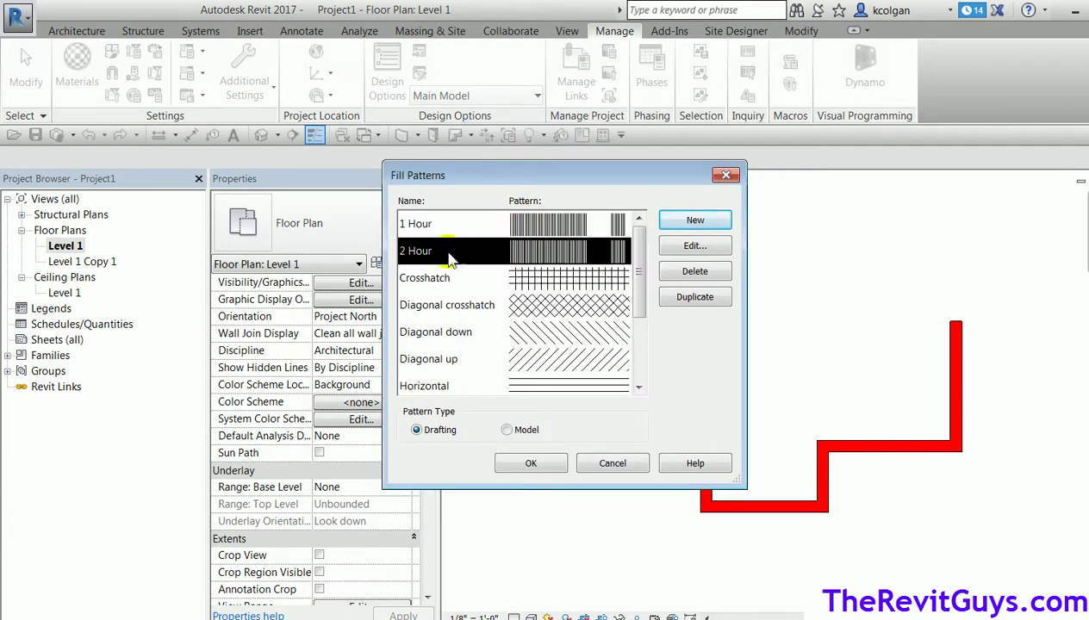
click(529, 465)
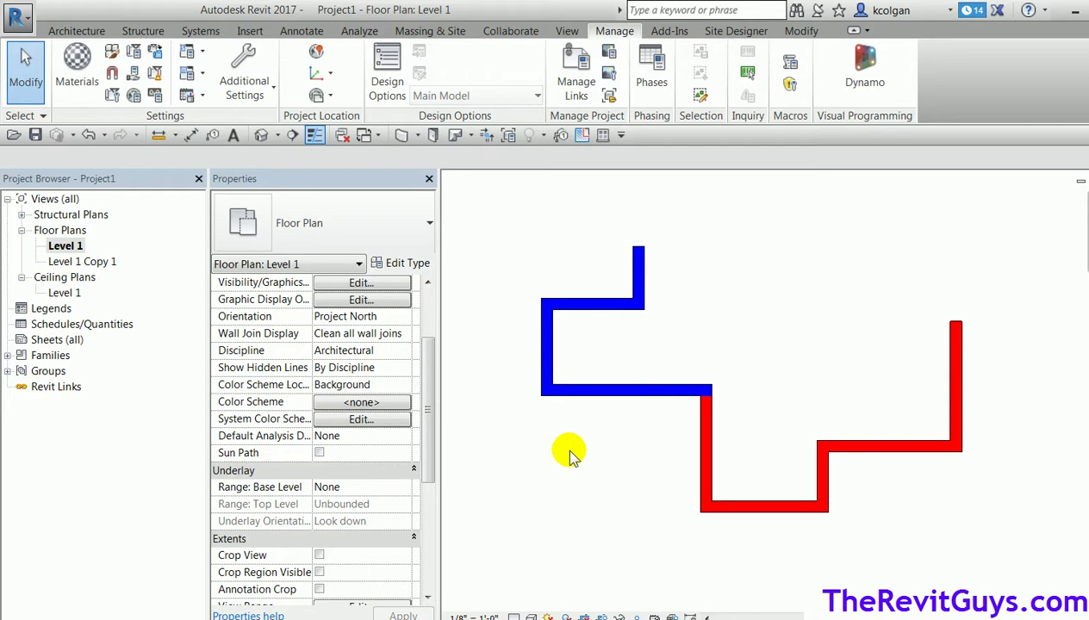
Step: Override the 1 HR filter's cut pattern on the Level 1 floor plan with the 1 Hour pattern, keeping it red
key(v)
key(g)
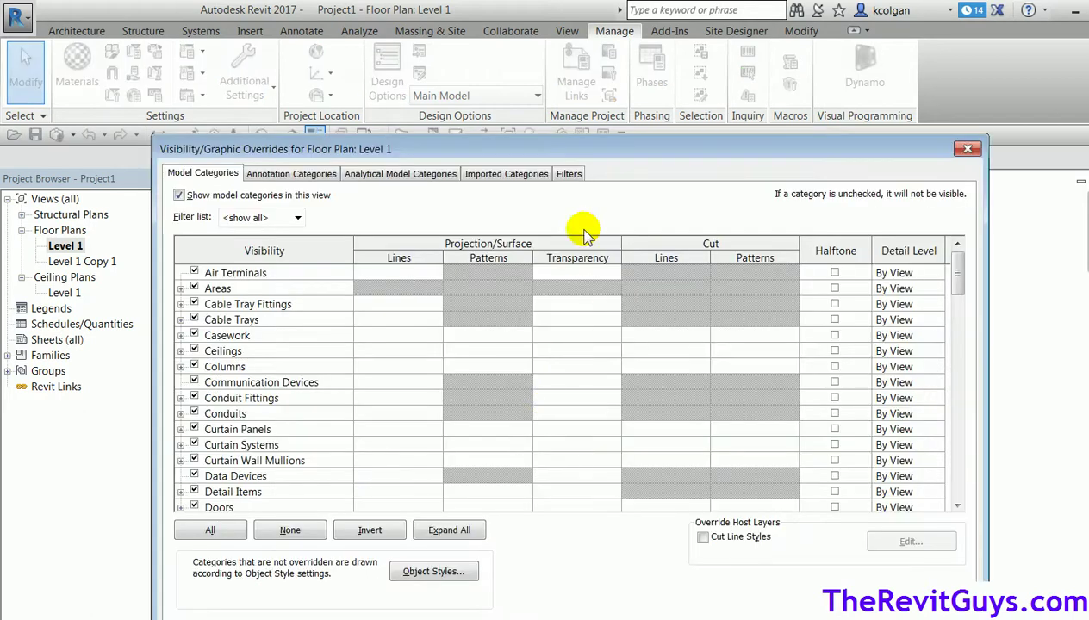
click(569, 175)
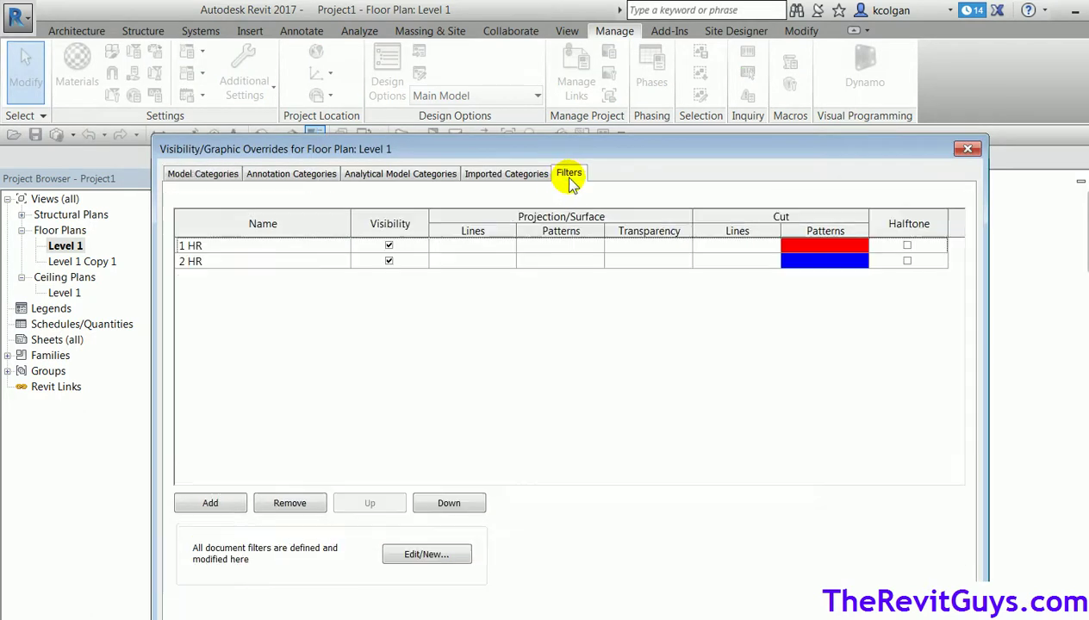
click(811, 248)
click(811, 249)
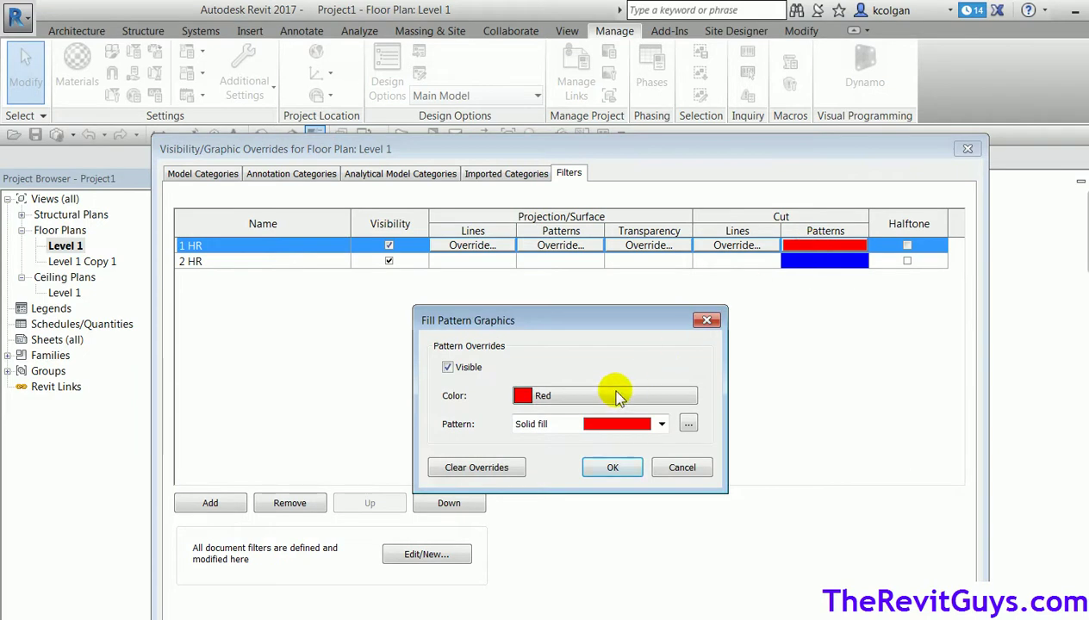
click(661, 424)
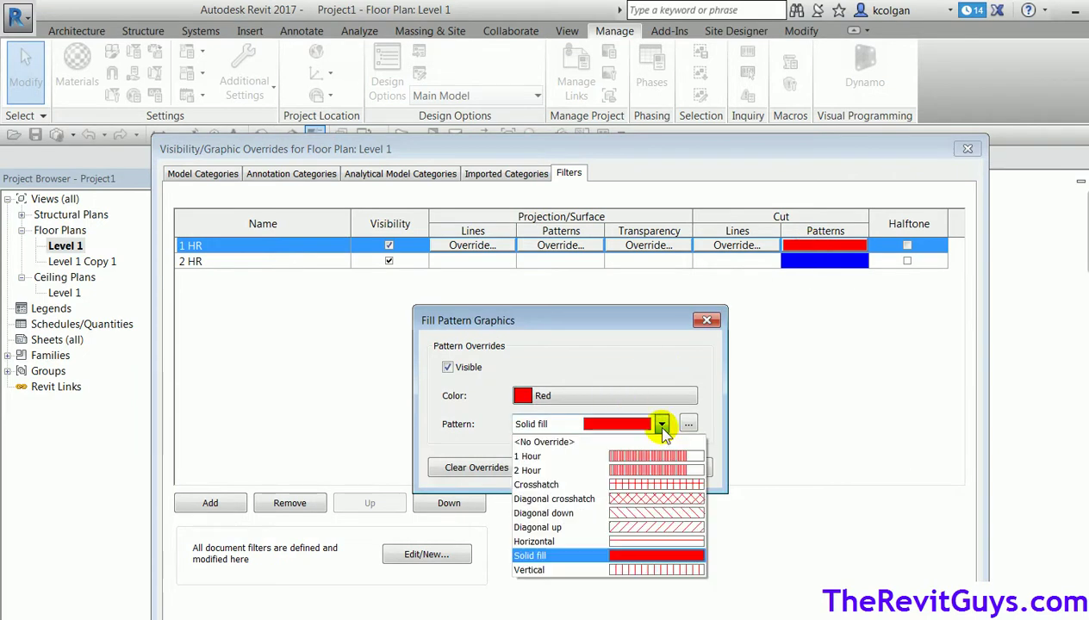
click(642, 456)
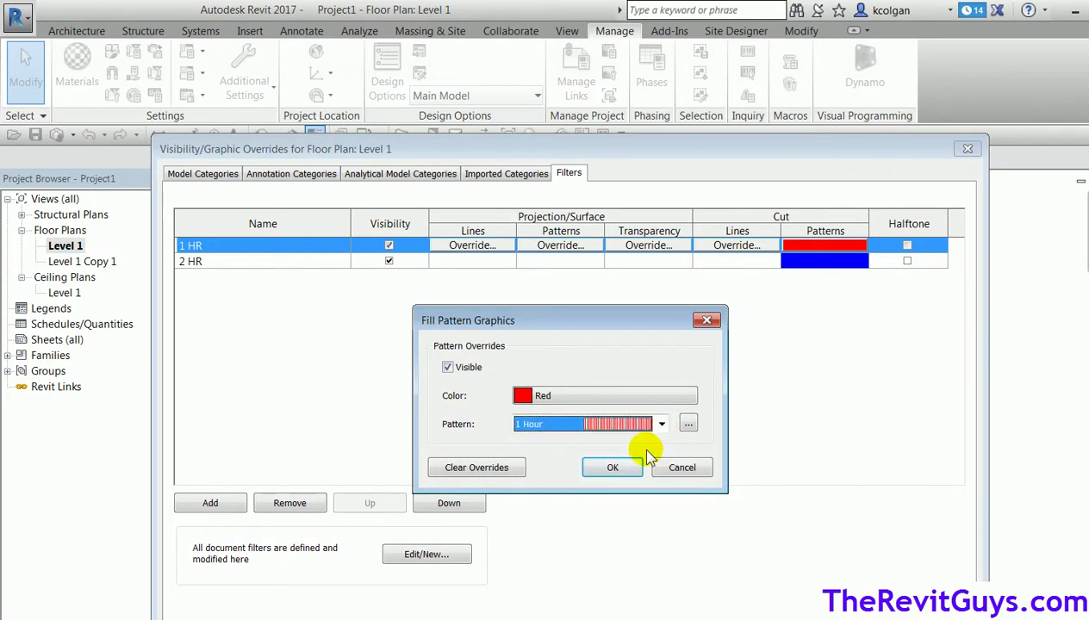
click(619, 467)
Step: Override the 2 HR filter's cut pattern with the blue 2 Hour pattern and apply the view's graphic overrides
click(812, 261)
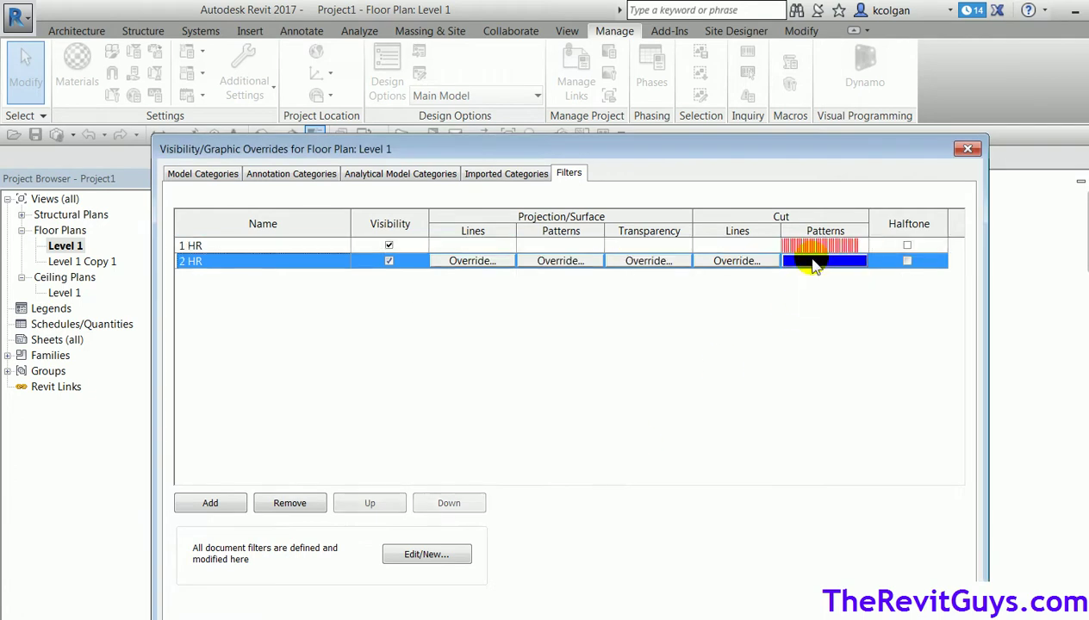
click(812, 261)
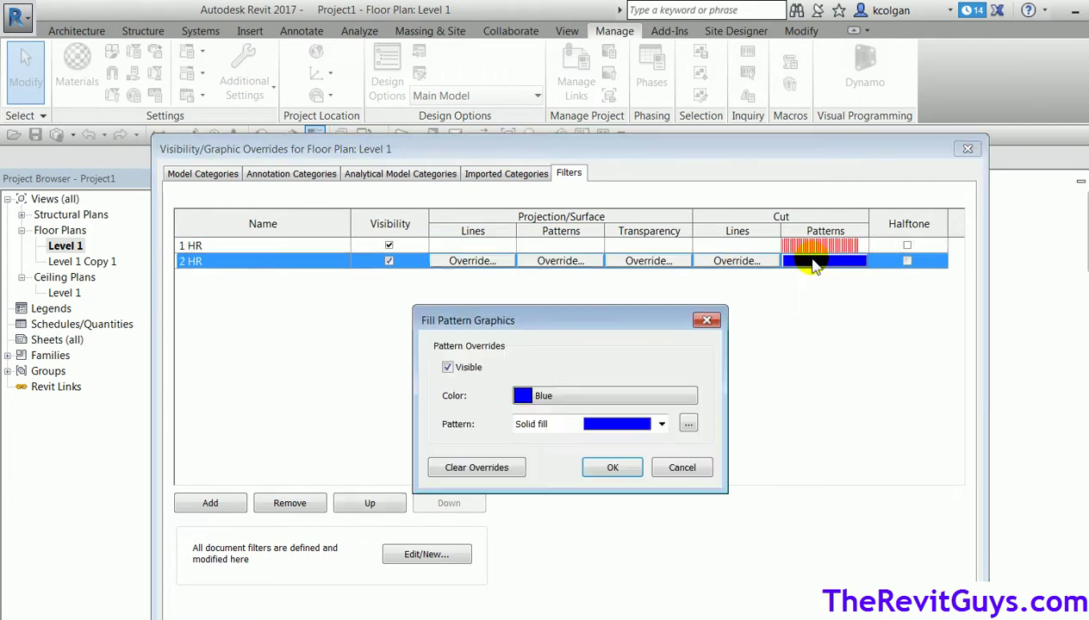
click(662, 425)
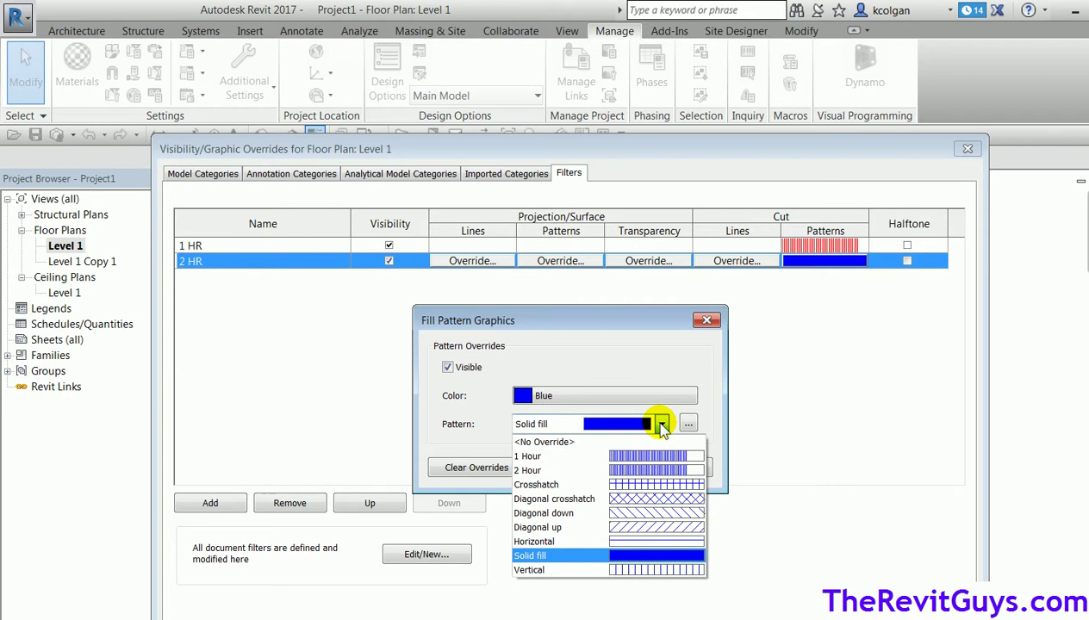
click(653, 454)
click(611, 468)
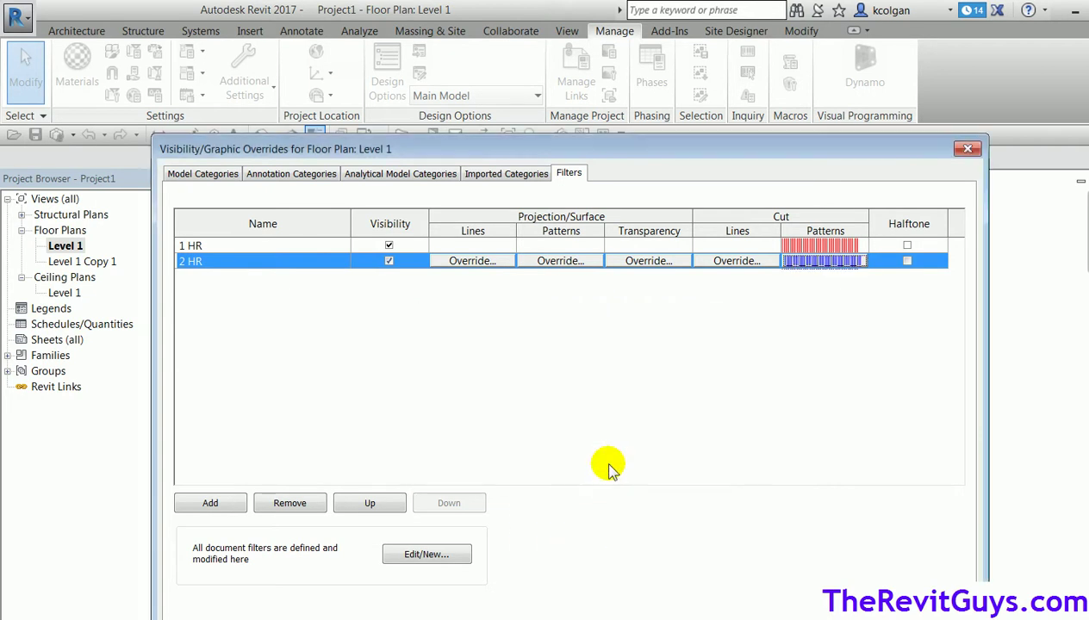
key(Return)
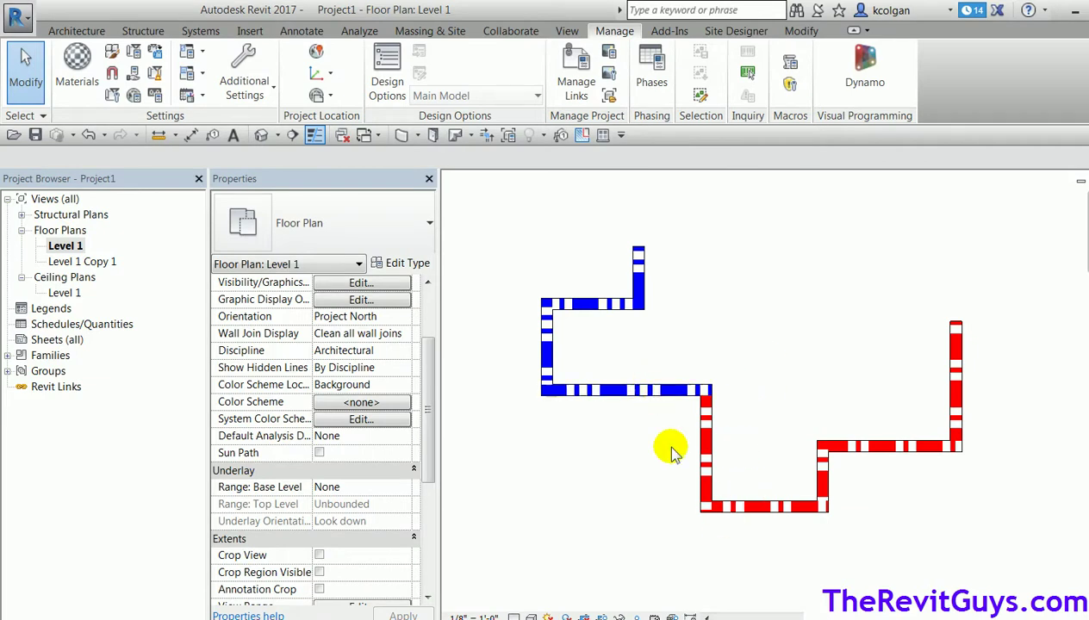
Step: Switch the floor plan's detail level to Fine and examine how the fire-rating patterns display along the walls
click(516, 617)
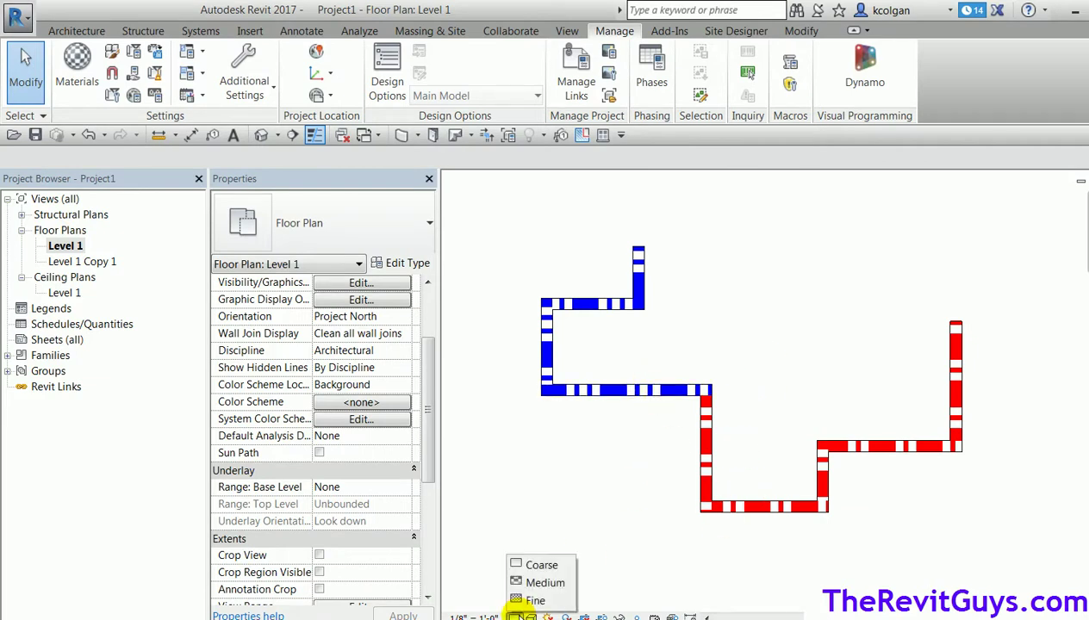
click(534, 601)
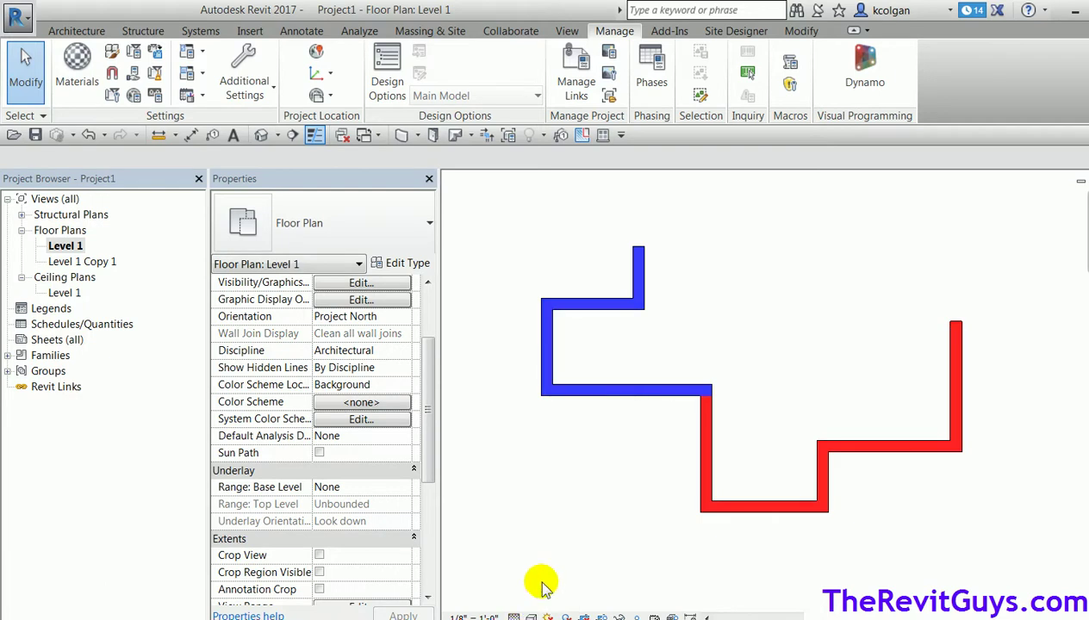
scroll(698, 462, up, 4)
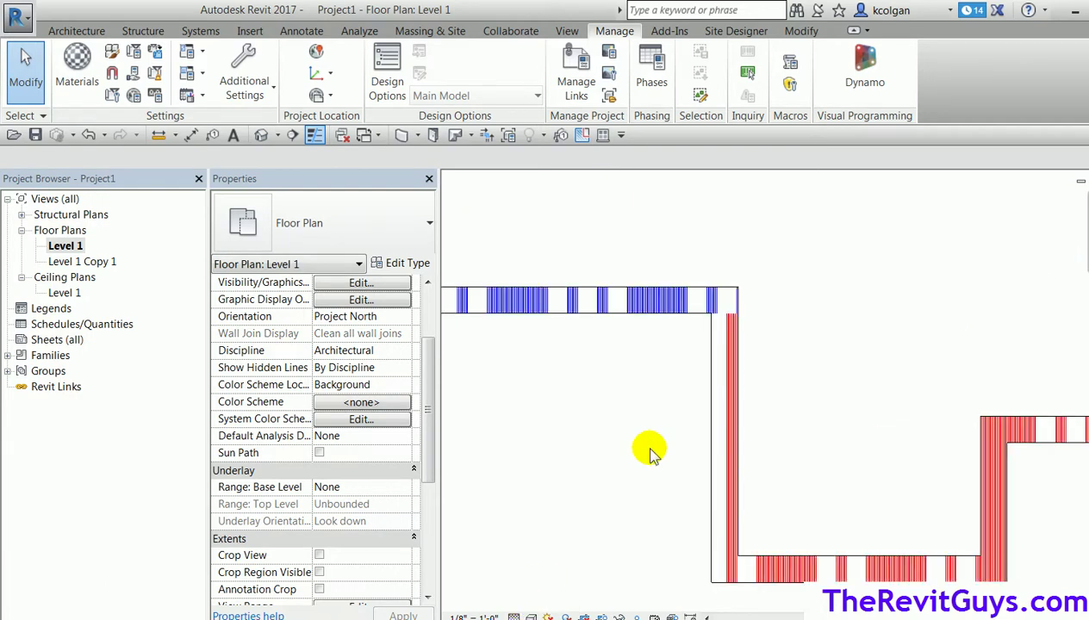
scroll(754, 438, down, 2)
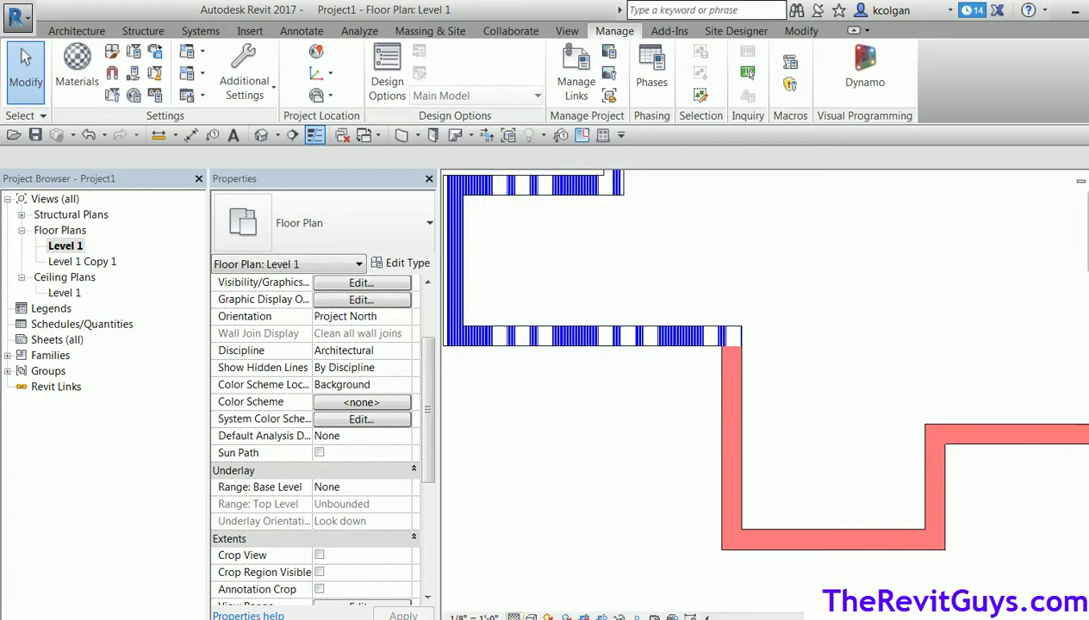
Step: Set the floor plan's detail level back to Coarse and view all the rated walls
click(515, 618)
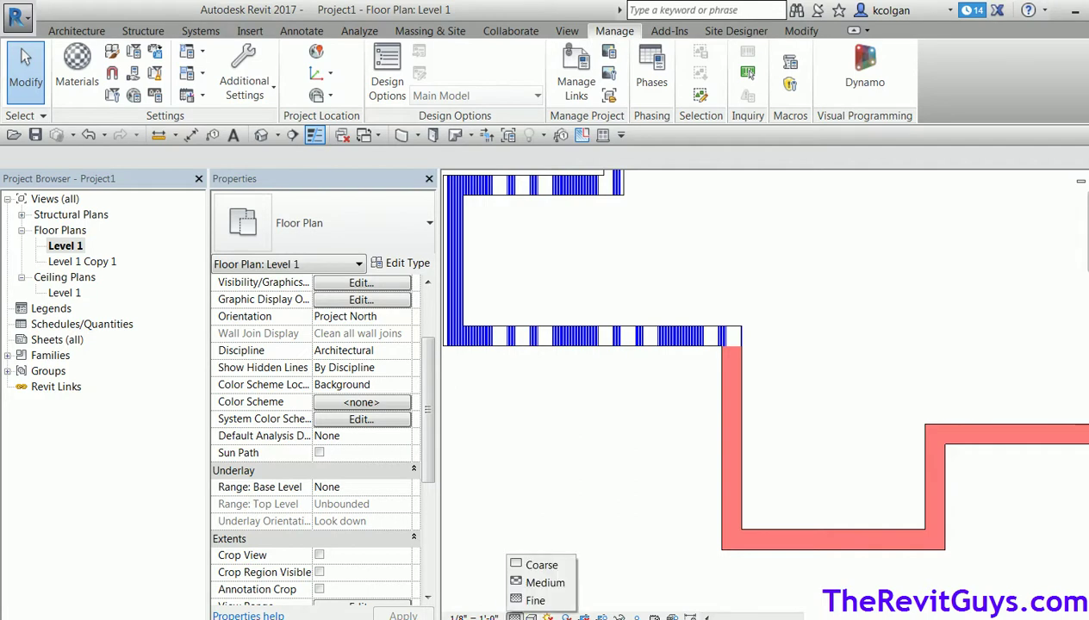
click(536, 566)
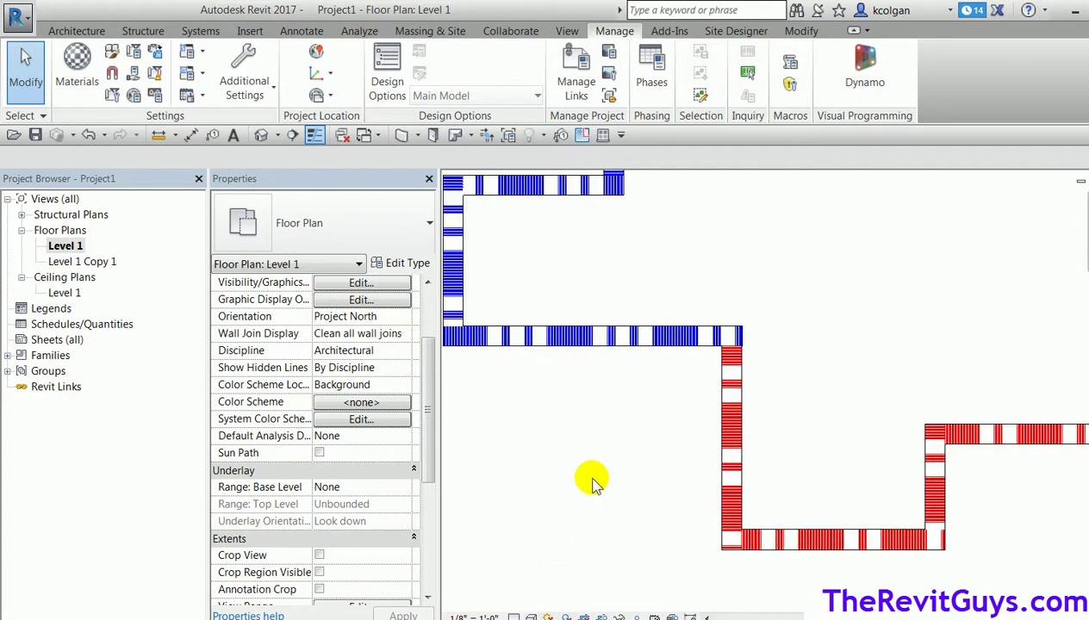
scroll(592, 482, down, 2)
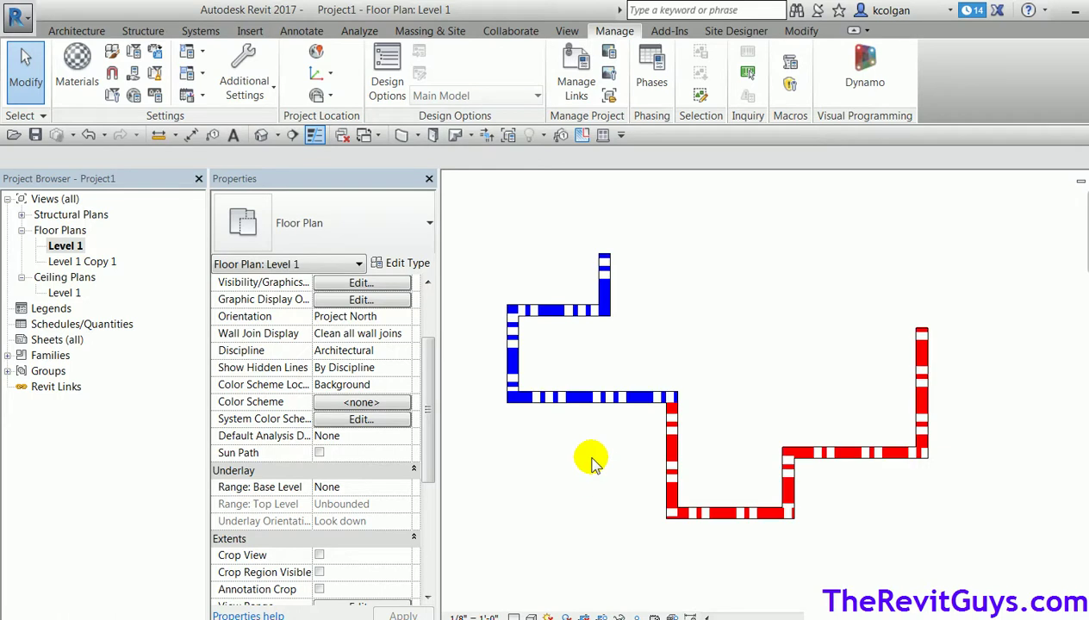
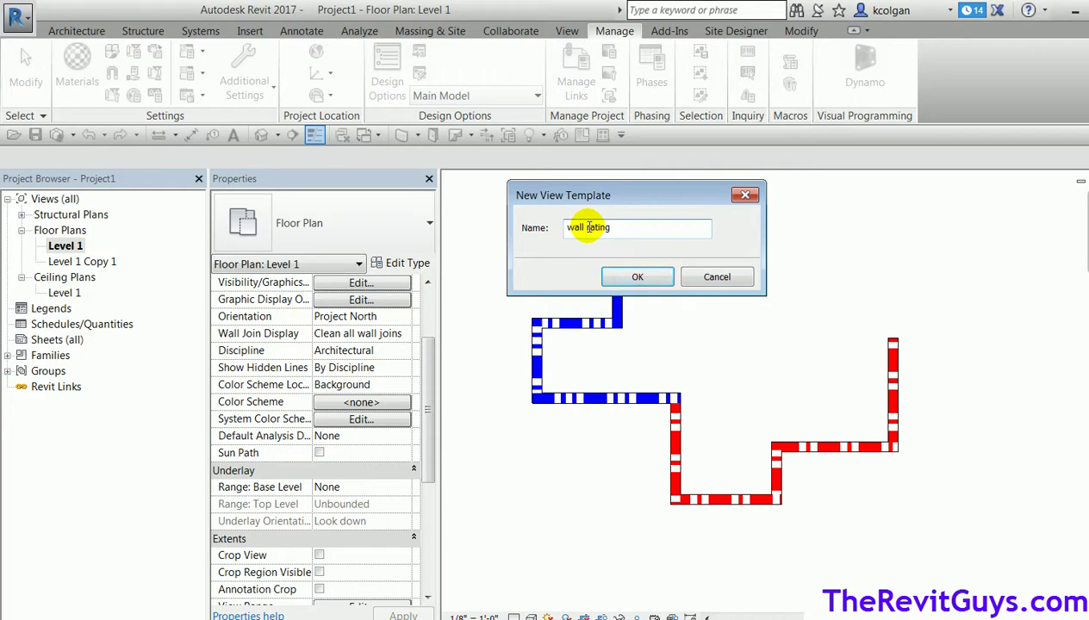
Step: Name the new view template "wall fire rating" and create it from the Level 1 floor plan
click(588, 228)
text(fire)
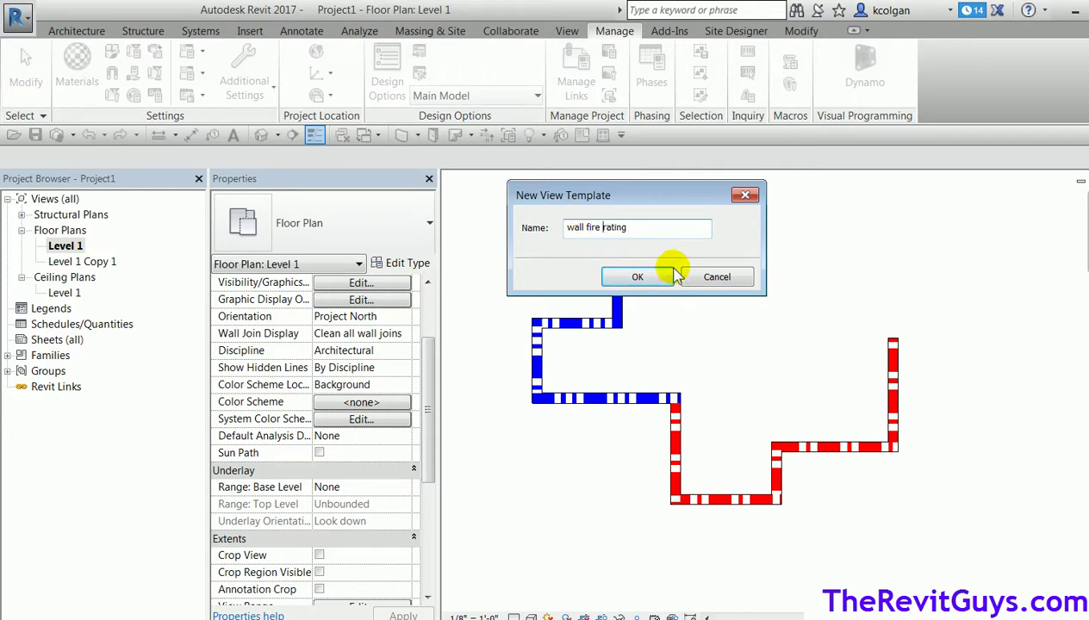
click(637, 277)
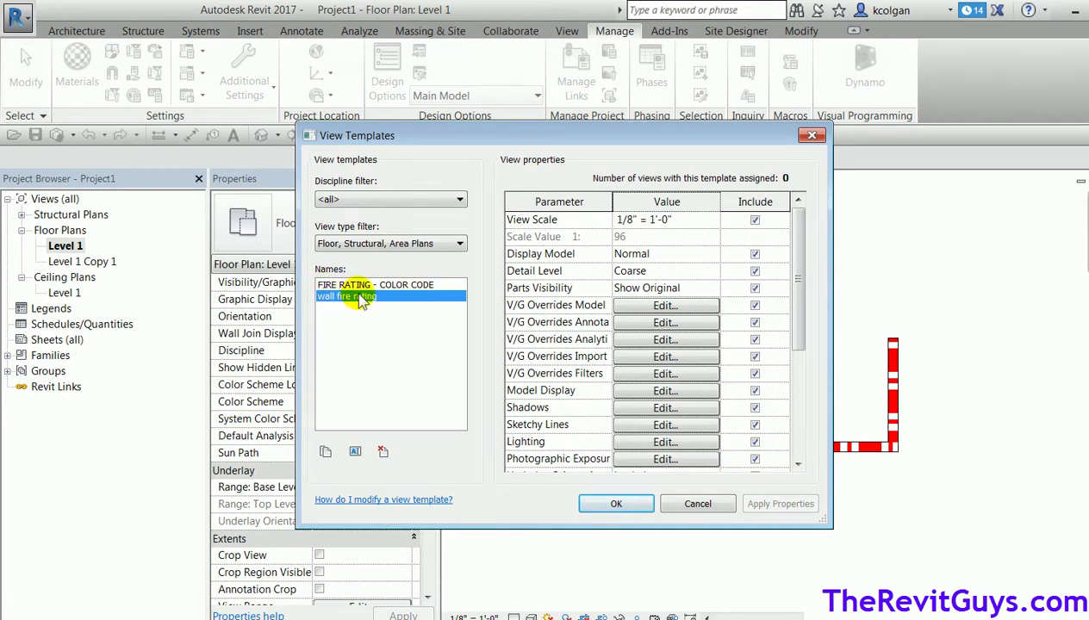
Step: Exclude every parameter from the wall fire rating template except V/G Overrides Filters
click(755, 219)
click(755, 253)
click(755, 271)
click(755, 288)
click(755, 305)
click(755, 323)
click(755, 339)
click(755, 356)
click(754, 391)
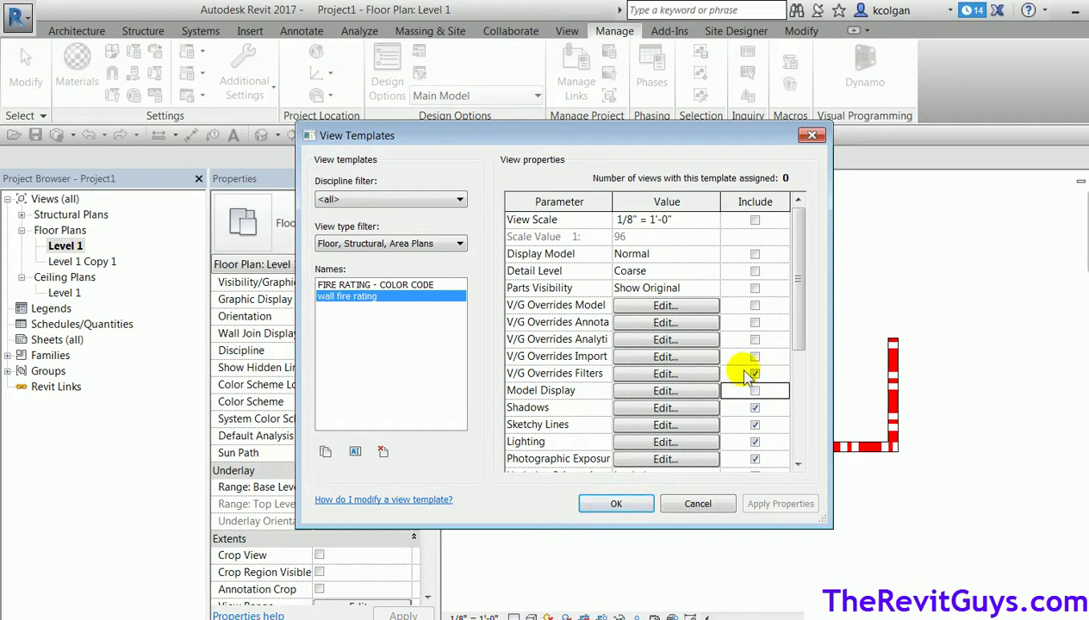
click(755, 408)
click(755, 424)
click(755, 442)
click(754, 459)
scroll(800, 345, down, 3)
click(755, 357)
click(755, 373)
click(755, 390)
click(755, 407)
click(755, 425)
click(755, 442)
click(755, 459)
drag(797, 408, 798, 442)
click(755, 425)
click(757, 442)
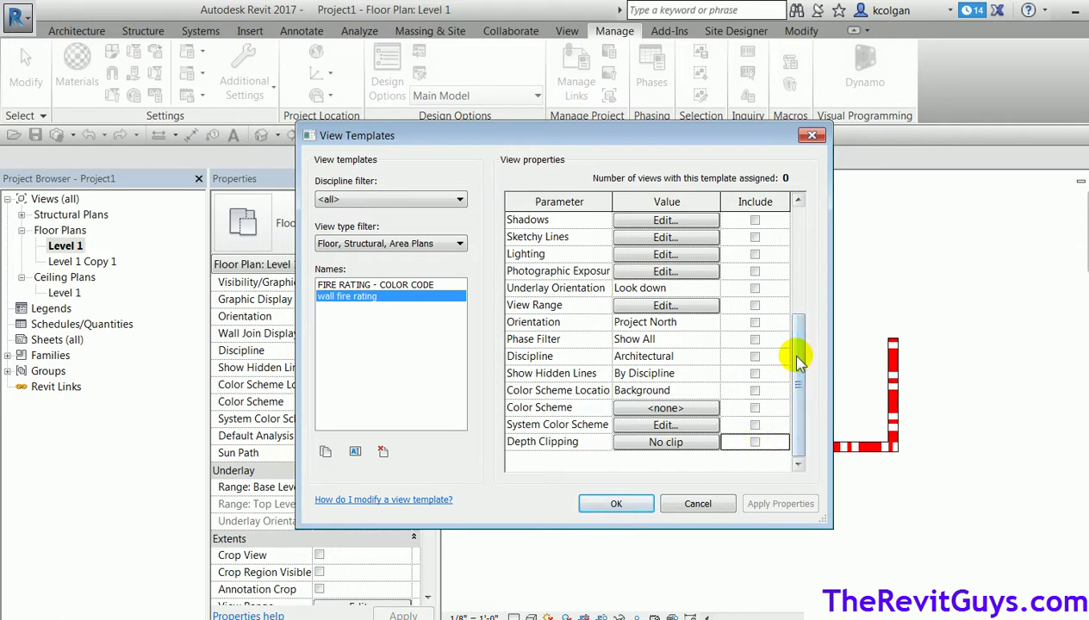
Step: Include the Coarse detail level in the wall fire rating template and save the template
drag(786, 352, 783, 250)
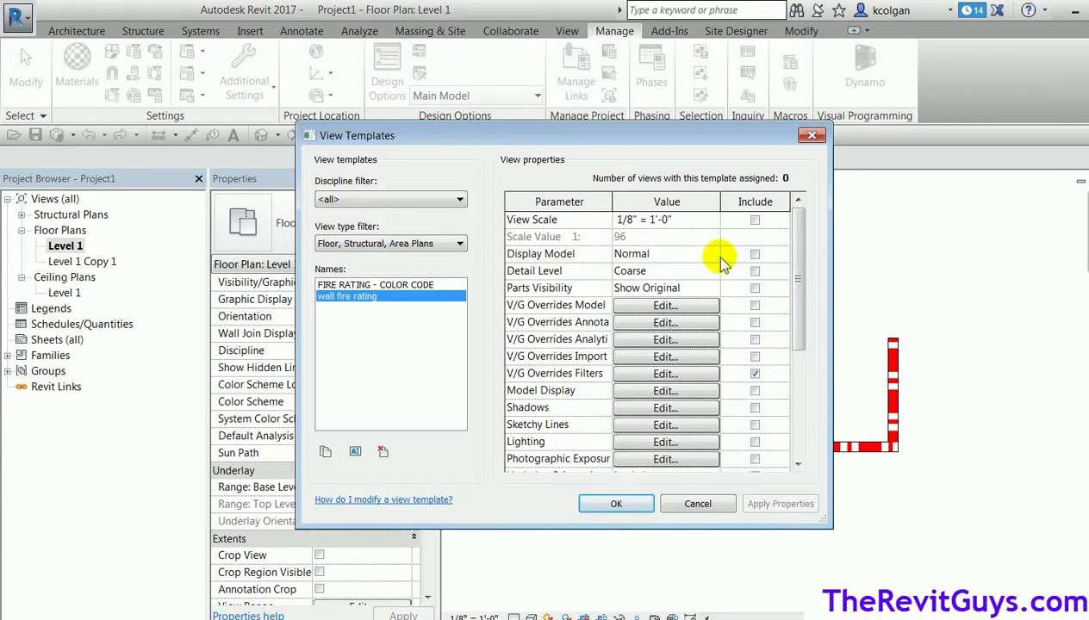
click(755, 270)
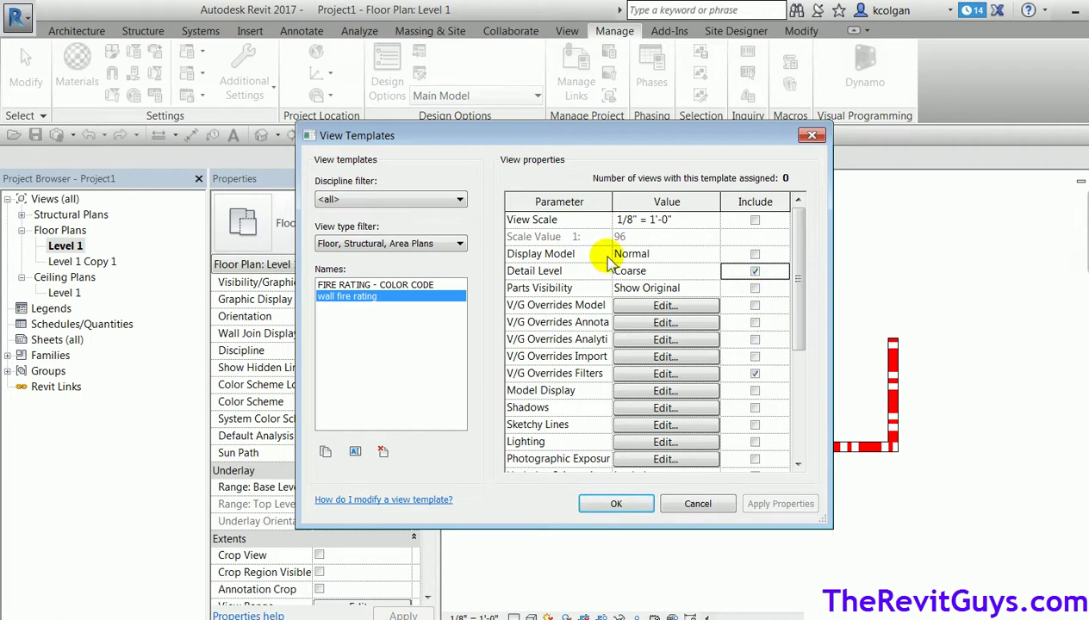
click(631, 504)
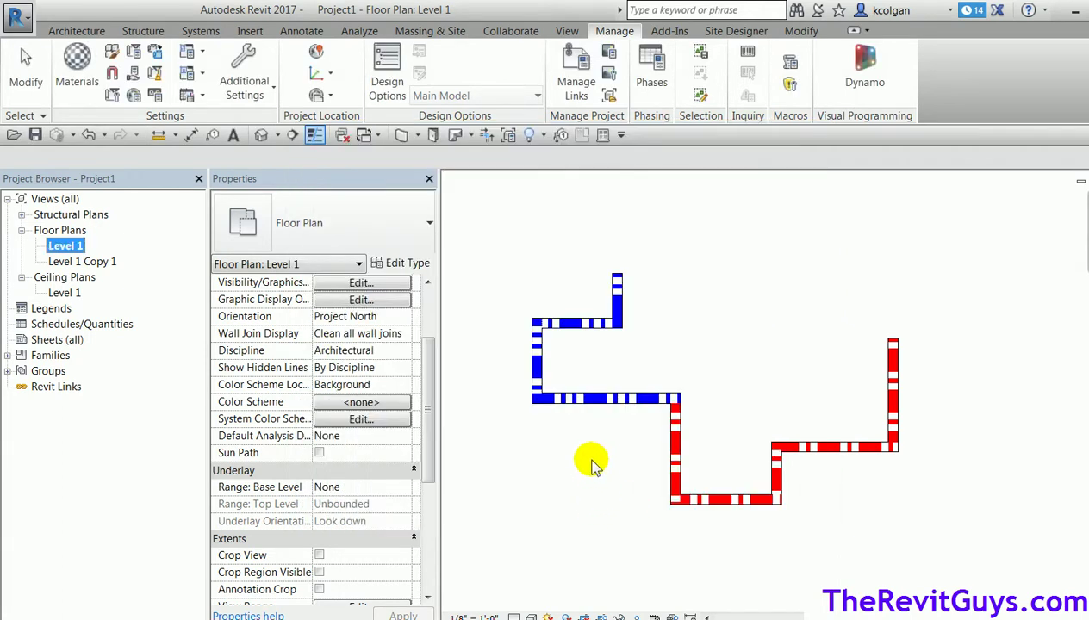
Step: Open the Level 1 structural plan and apply the wall fire rating view template to it
click(21, 215)
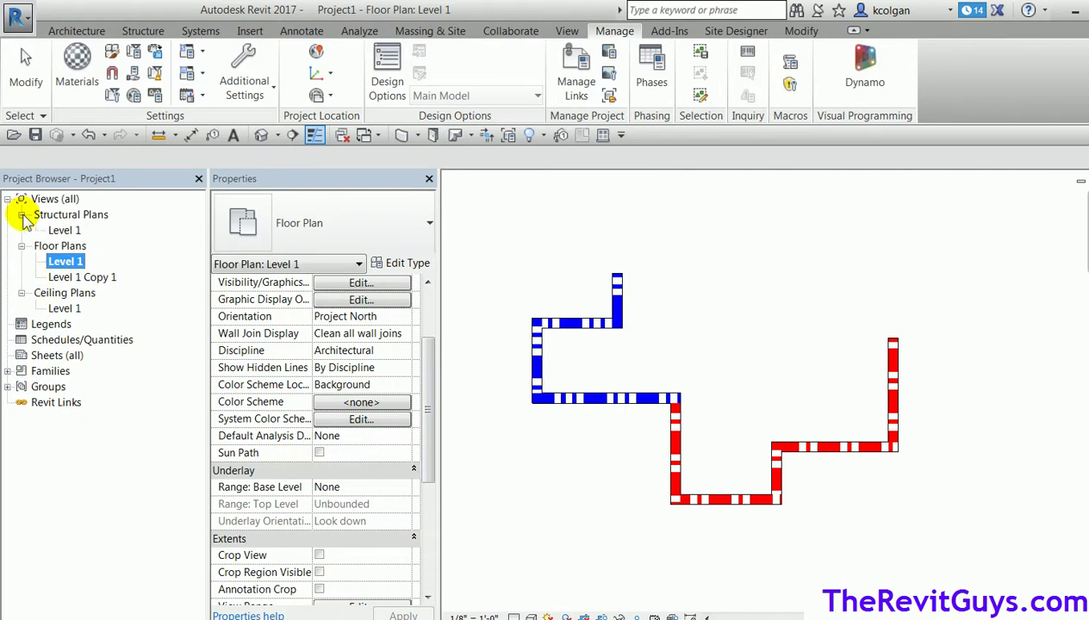
double_click(62, 231)
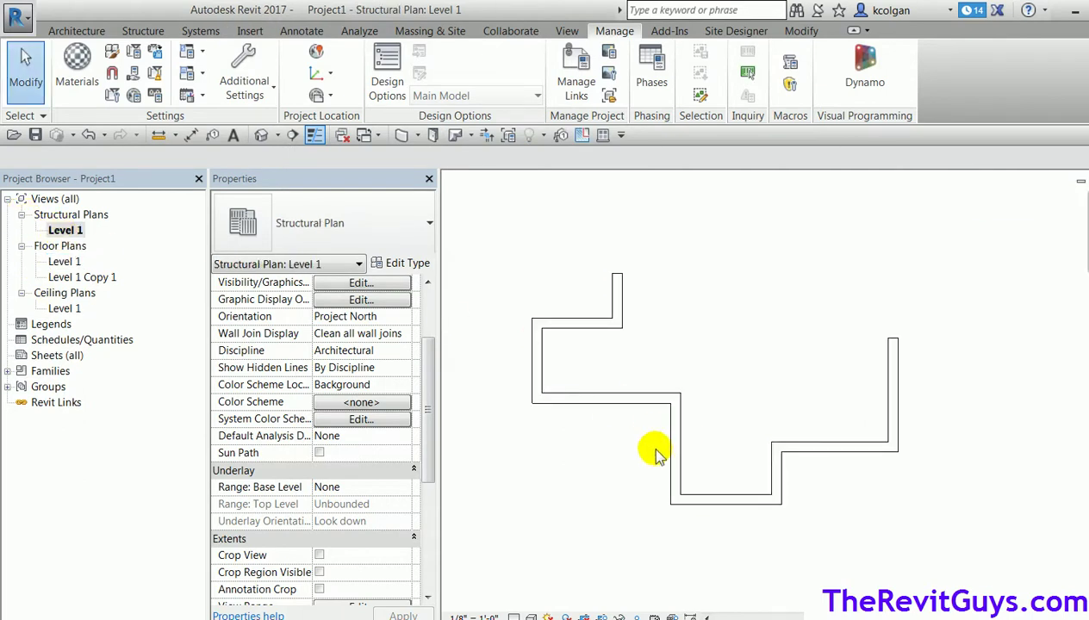
right_click(62, 238)
click(147, 315)
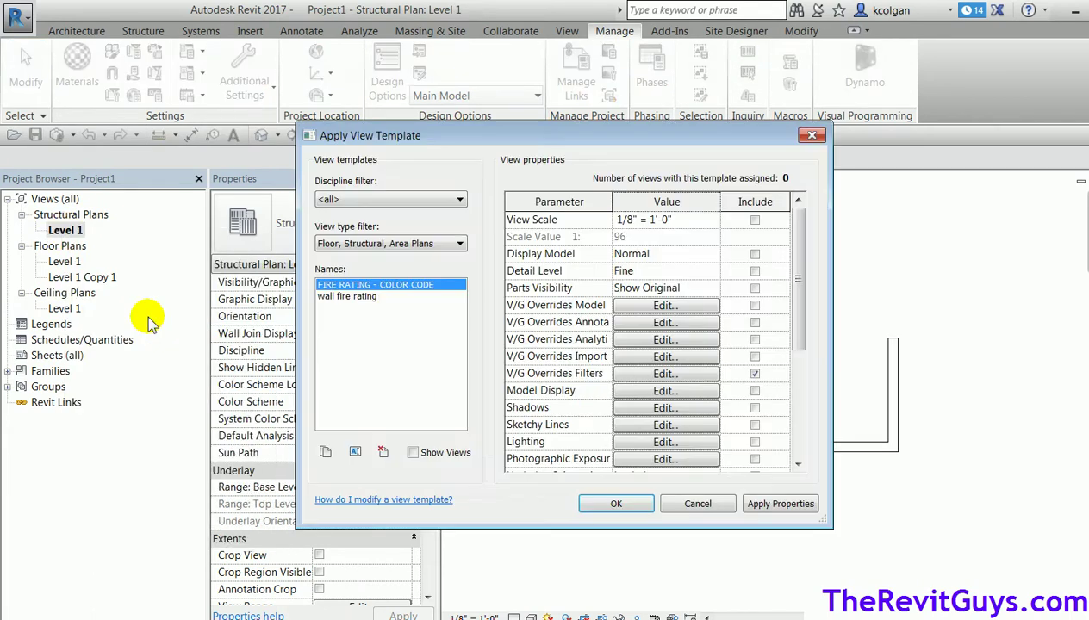
click(330, 297)
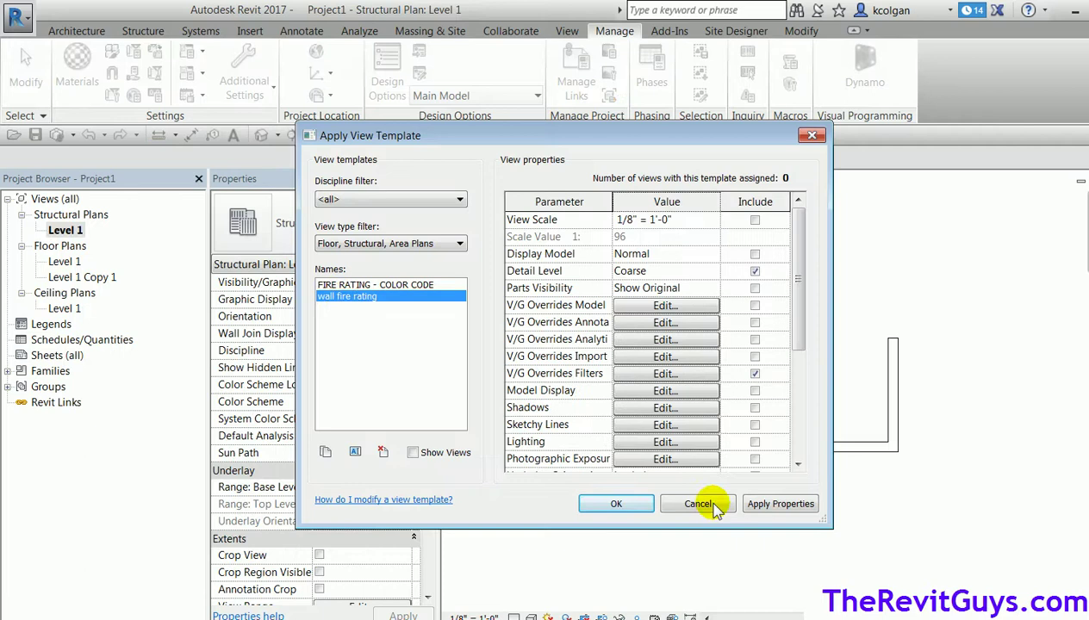
click(617, 505)
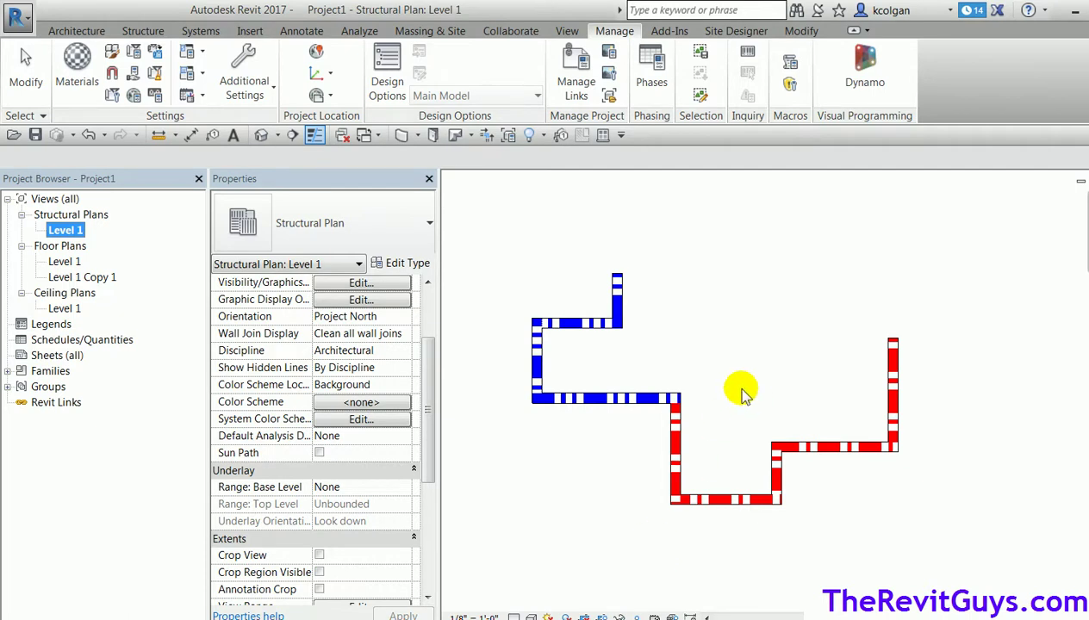
Step: Duplicate the type of the upper horizontal 2 HR wall as "interior wall 2-hr" and assign it to that wall
click(710, 360)
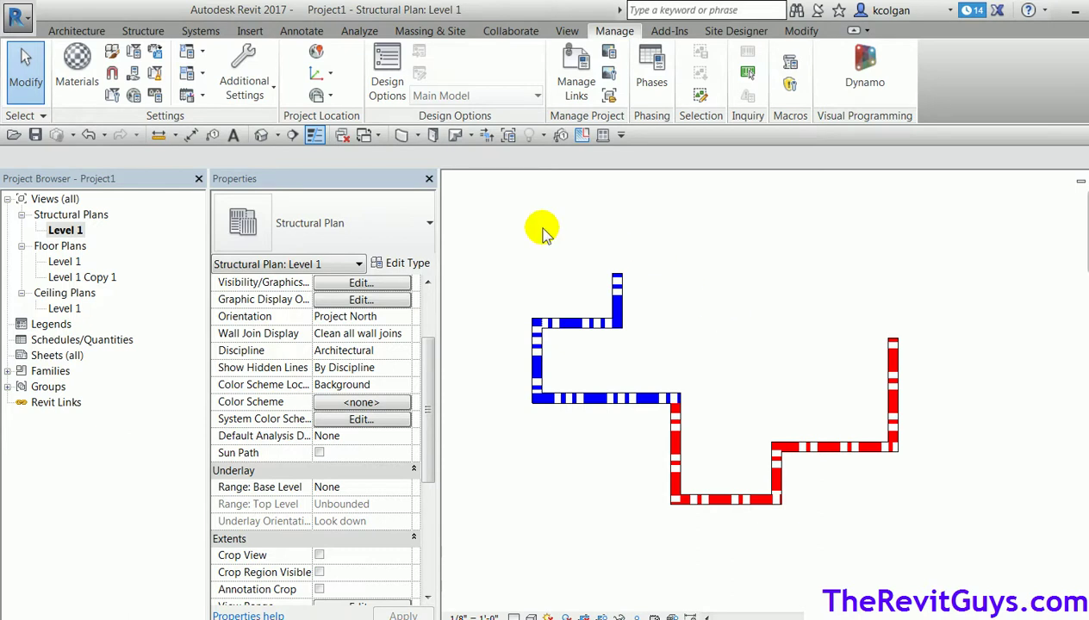
click(575, 326)
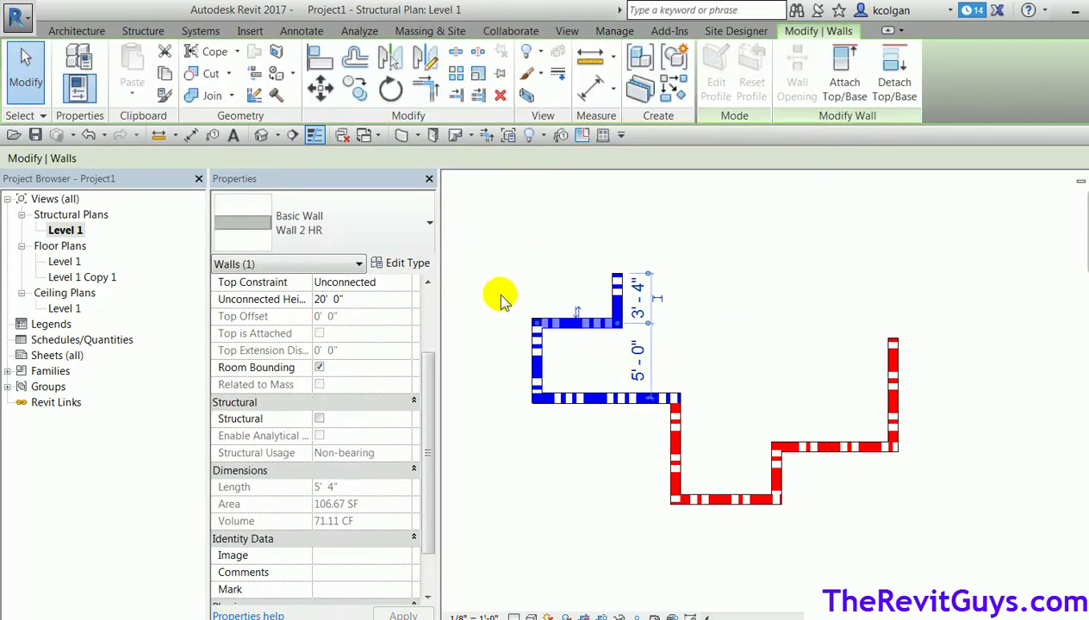
click(407, 263)
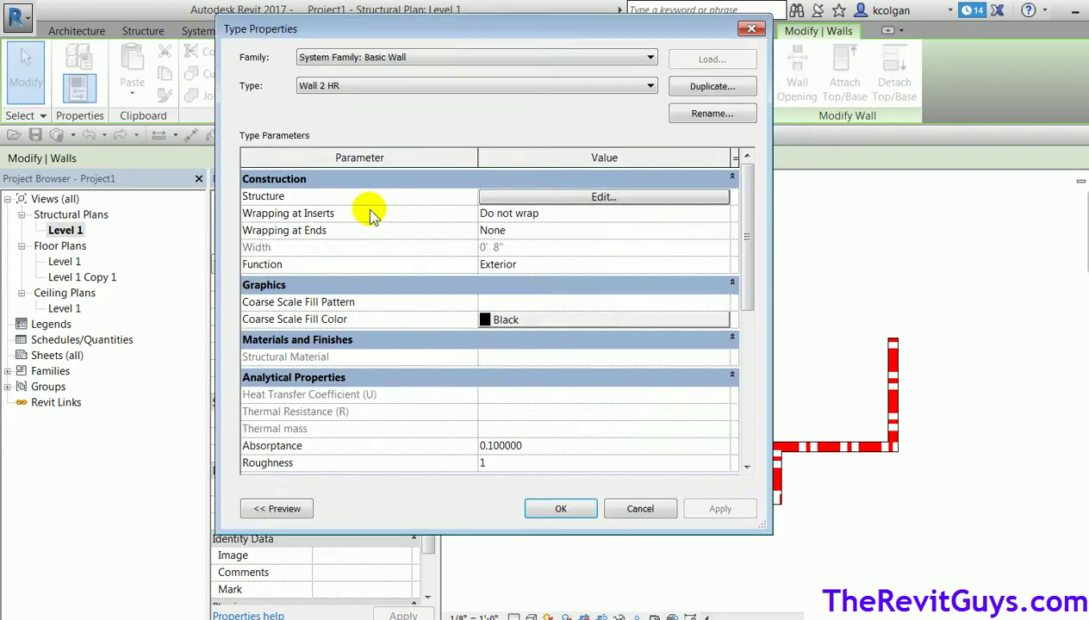
click(706, 90)
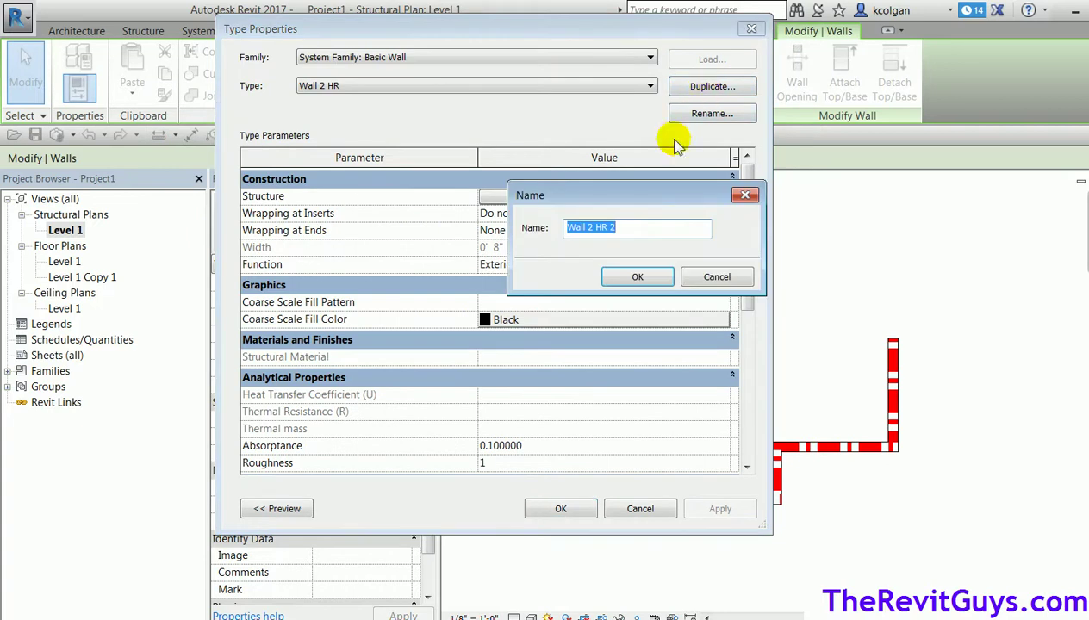
drag(622, 226, 569, 227)
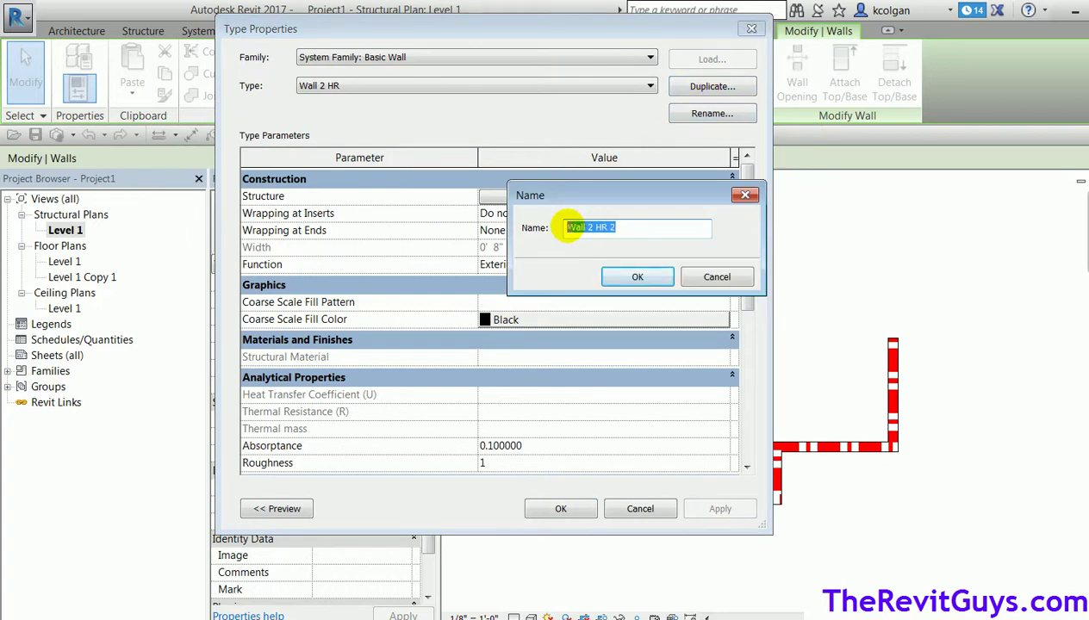
text(interior wall 2-hr)
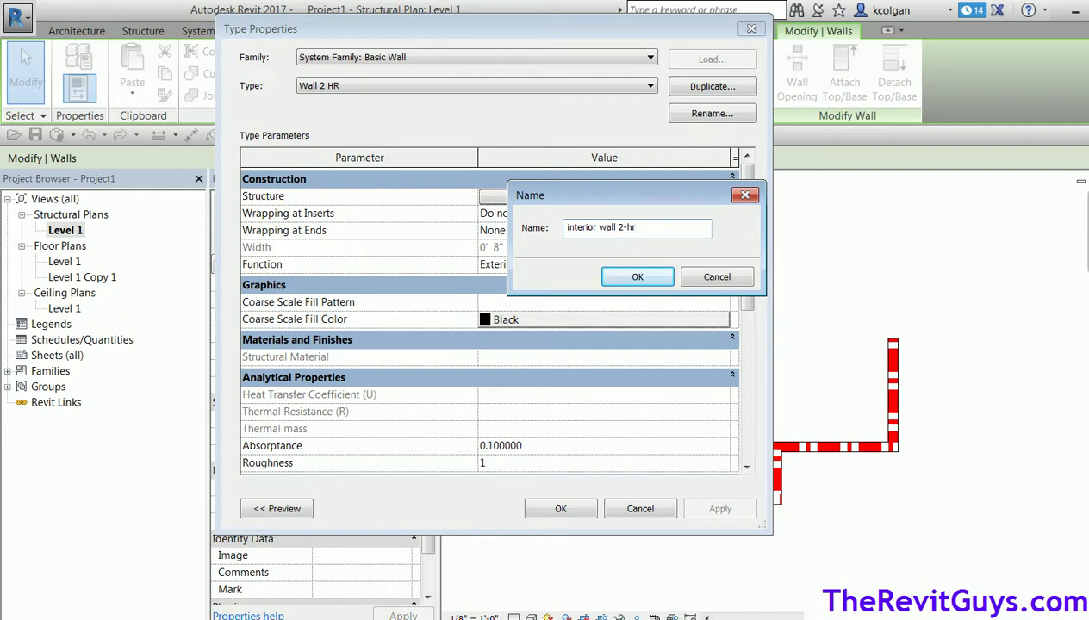
click(638, 276)
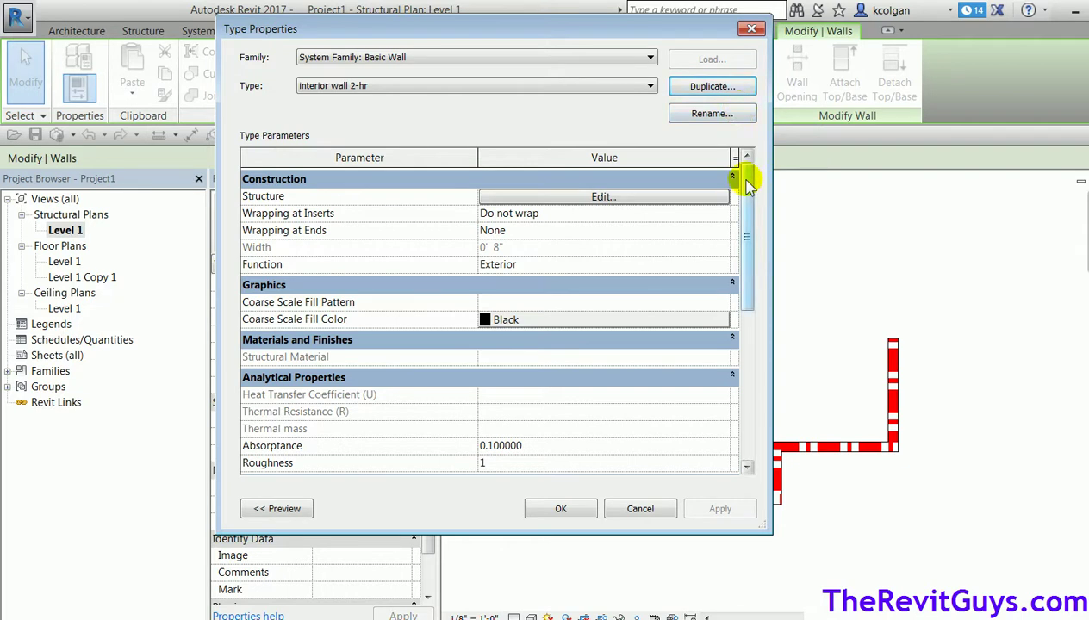
click(561, 510)
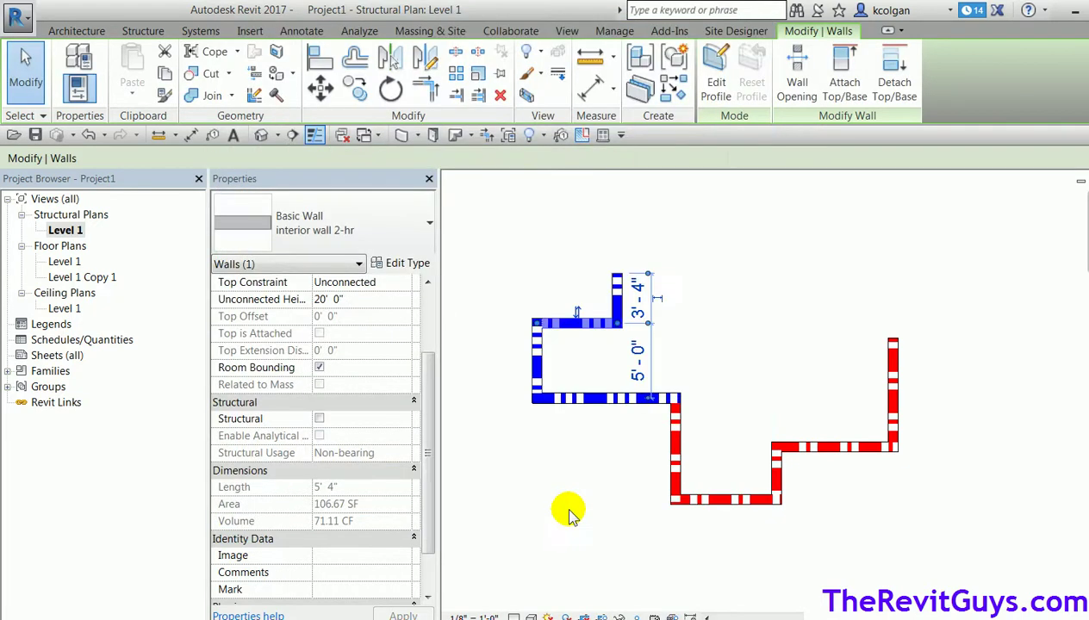
Step: Move the interior wall 2-hr segment down to 4' - 0" from the short wall's upper end and draw three connected walls of that type above it
drag(588, 296, 591, 335)
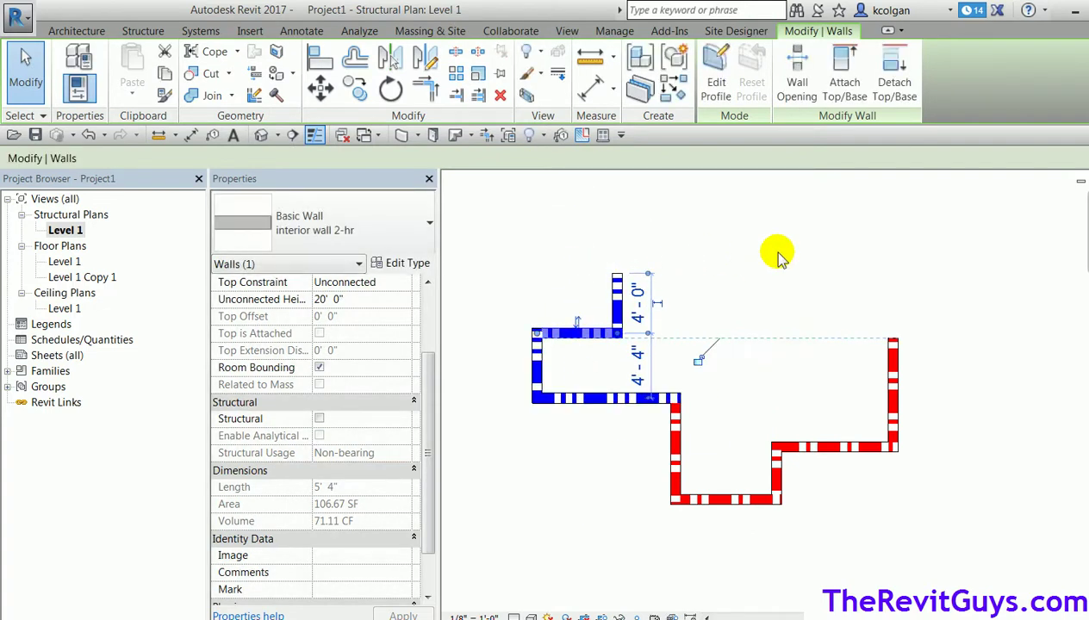
key(w)
key(a)
click(632, 221)
click(757, 218)
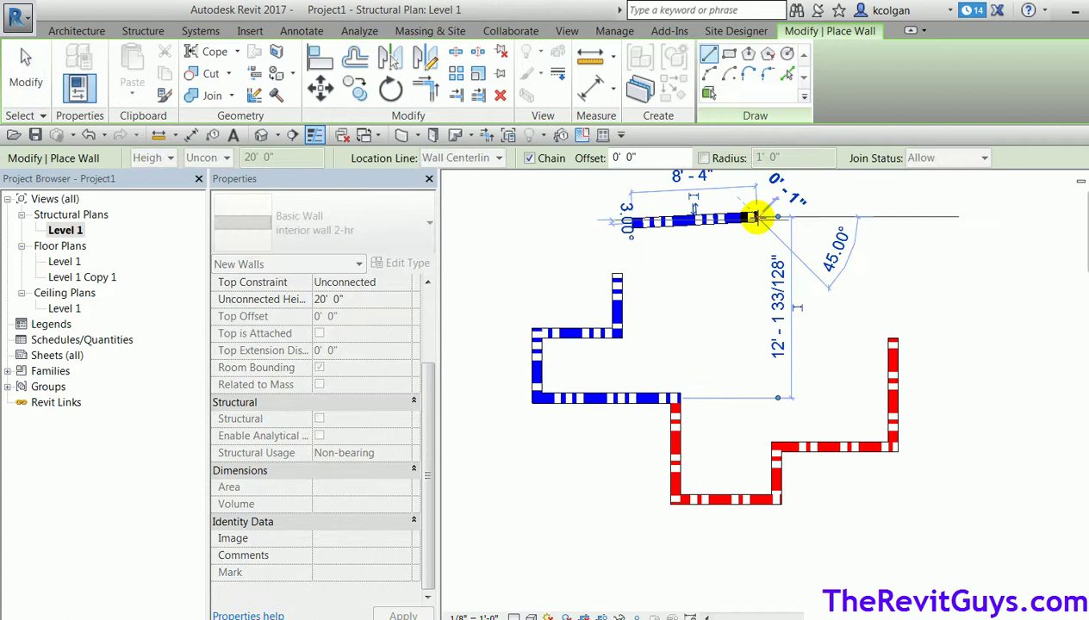
click(756, 304)
click(931, 305)
key(Escape)
key(Escape)
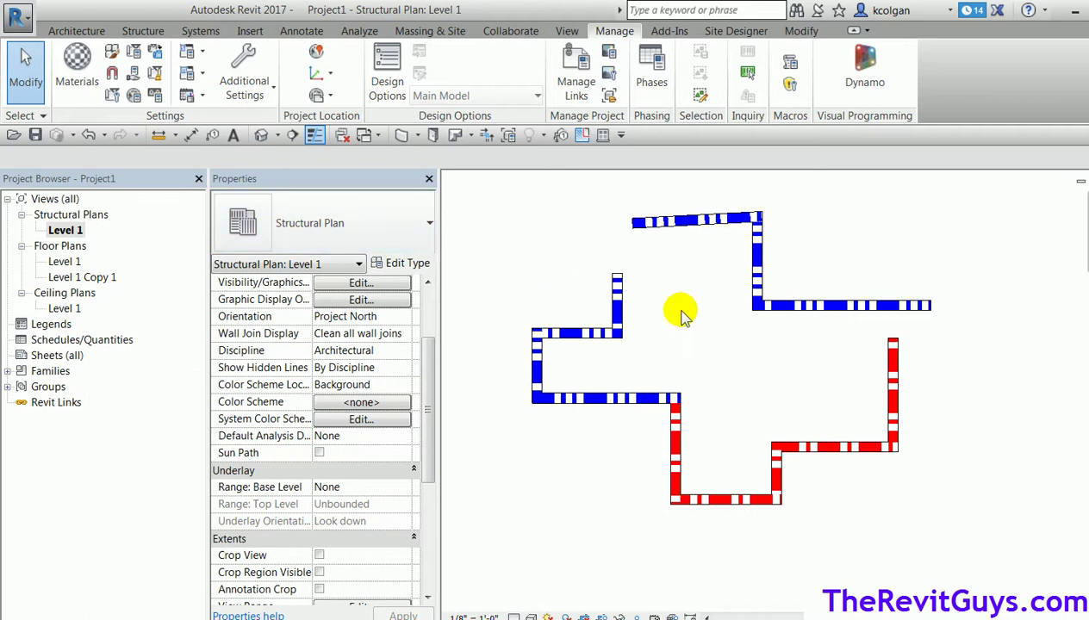
Step: Remove the 1 HR and 2 HR filters from the visibility/graphic overrides of the Level 1 structural plan
key(v)
key(g)
click(567, 175)
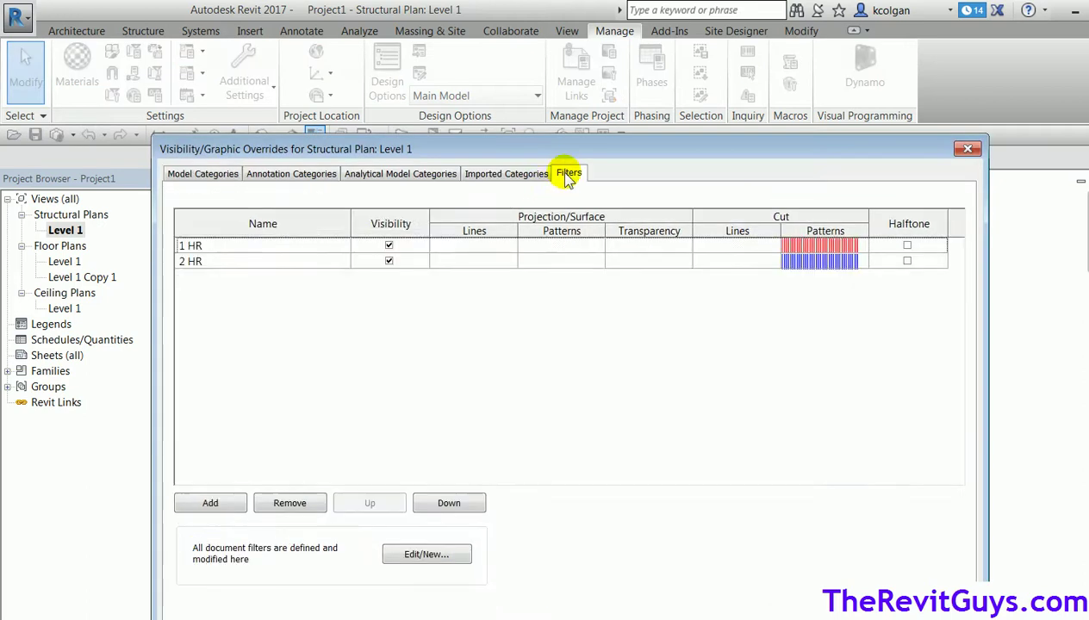
click(250, 246)
click(292, 504)
click(291, 505)
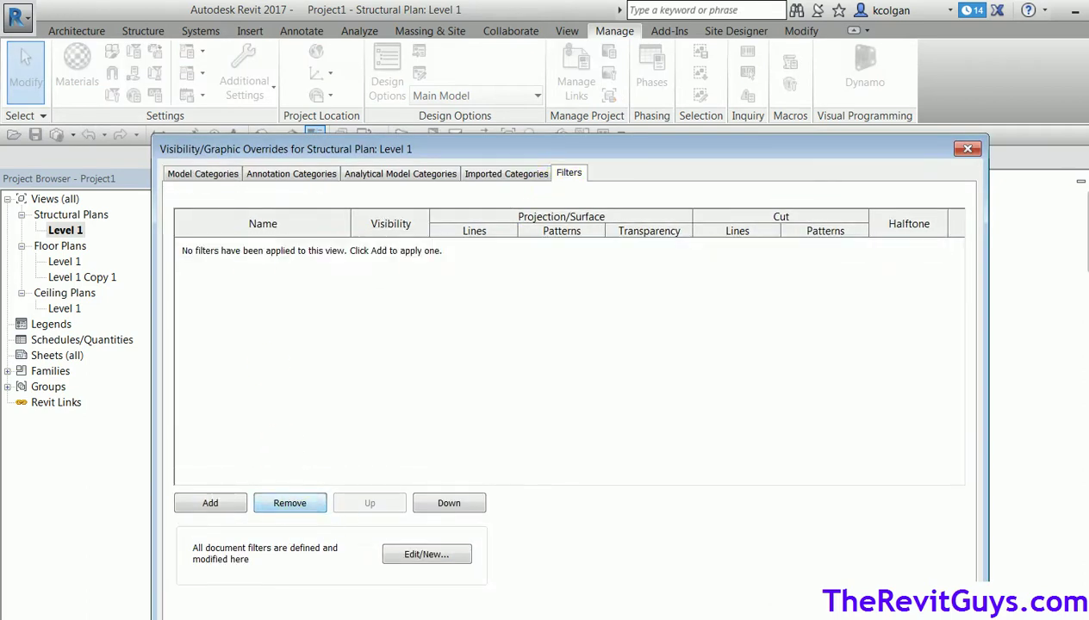
key(Return)
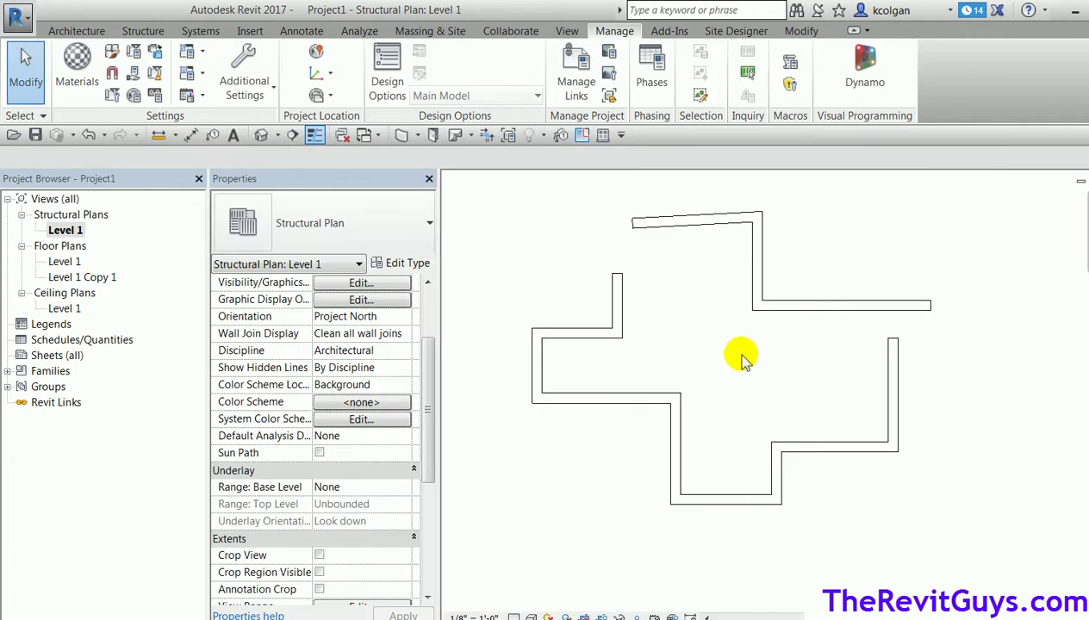
Step: Straighten the sloped top wall to horizontal and set the coarse scale fill pattern of its interior wall 2-hr type to 2 Hour
click(635, 224)
click(681, 259)
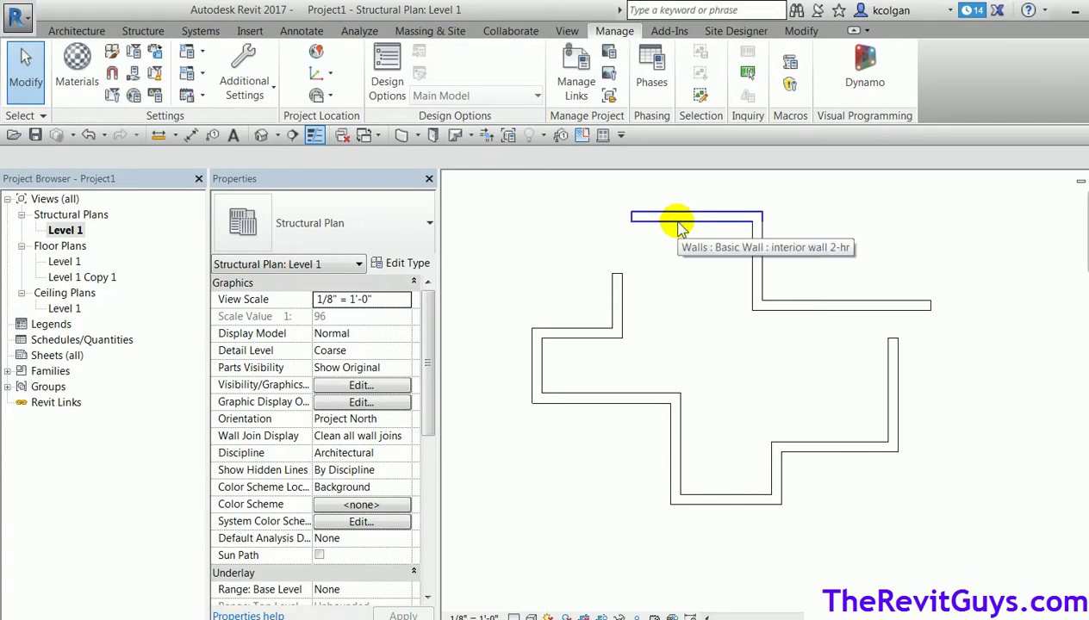
click(681, 228)
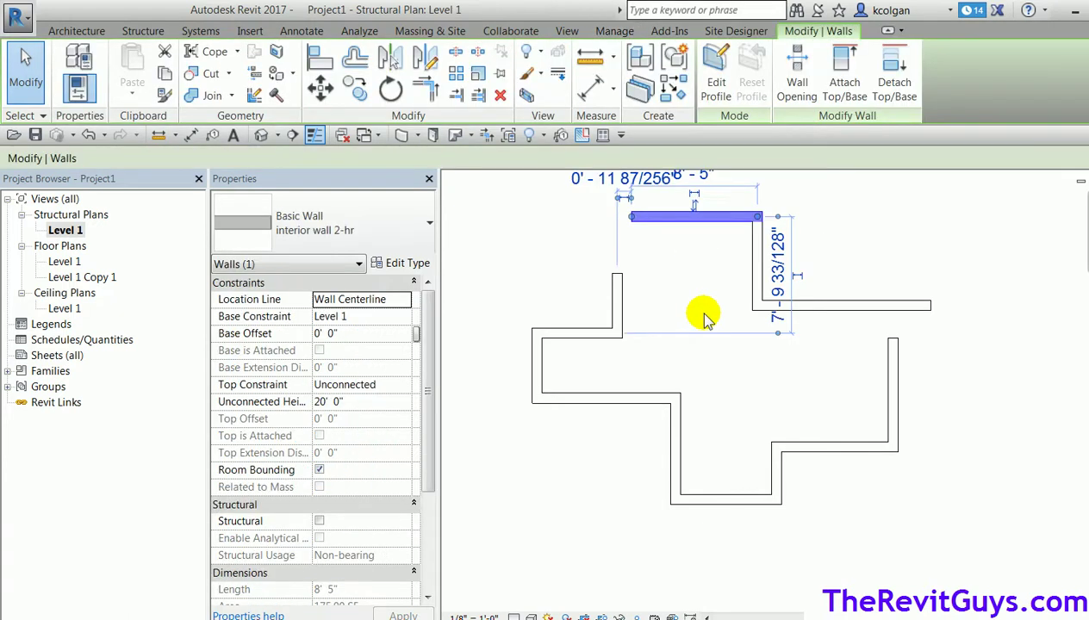
click(420, 265)
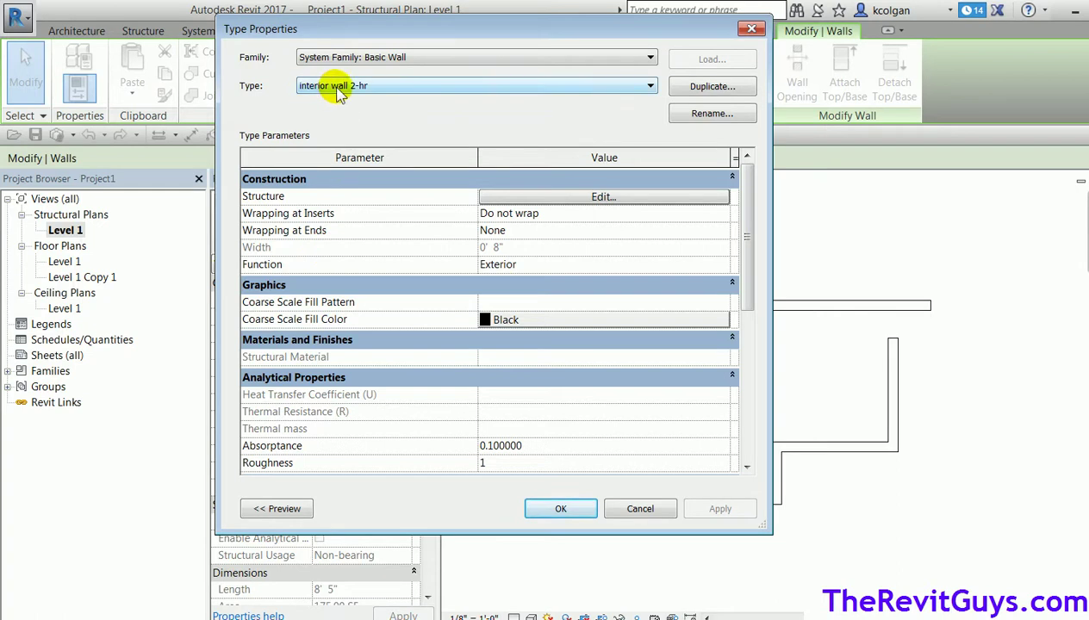
click(515, 305)
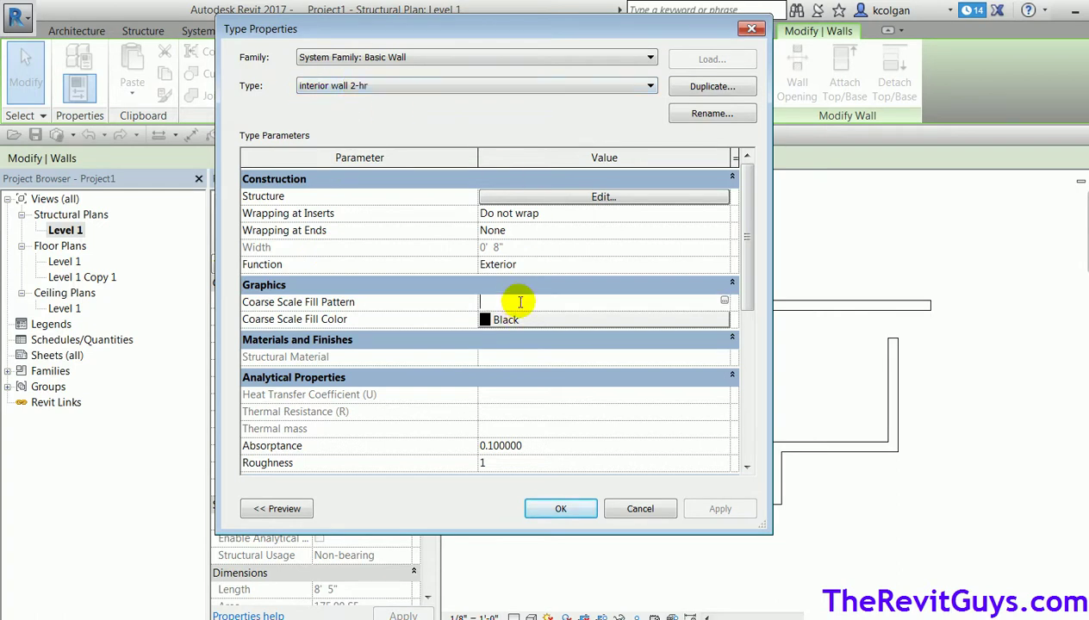
click(725, 303)
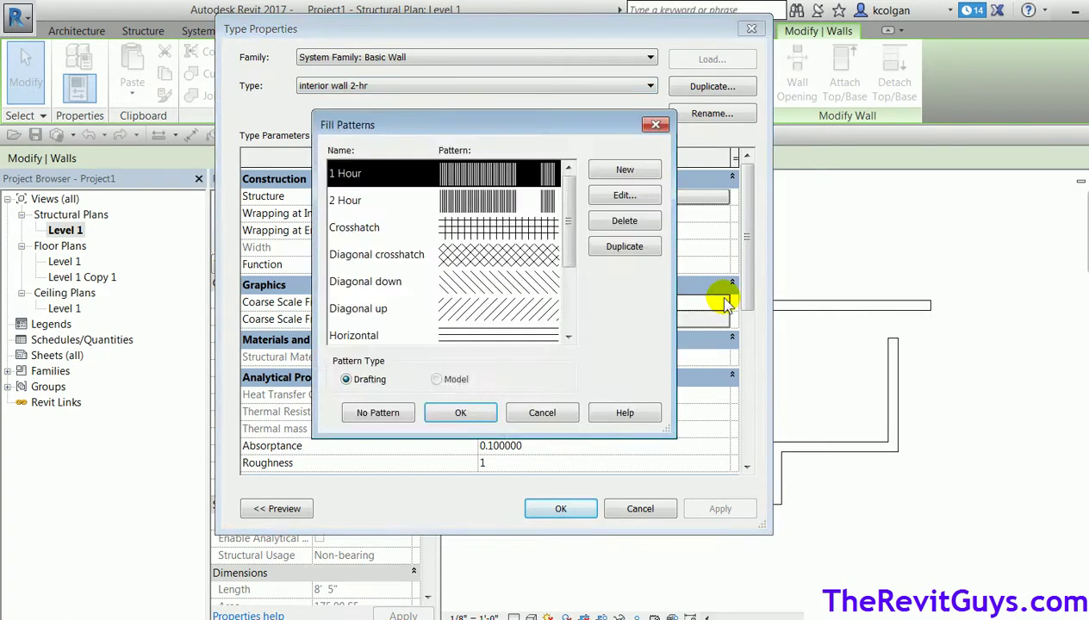
click(450, 201)
click(461, 415)
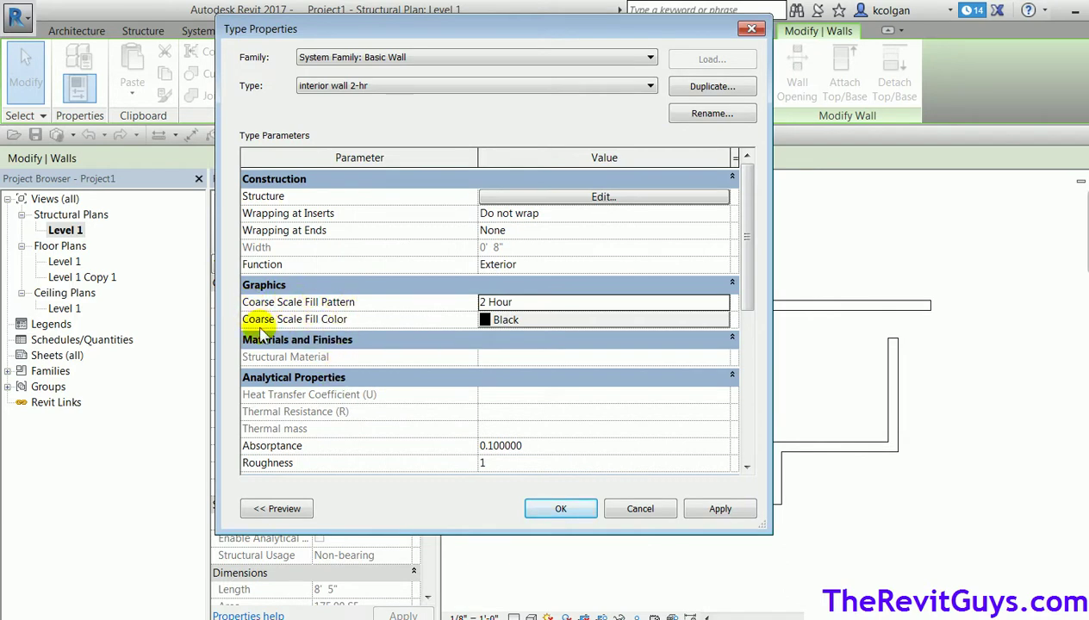
Step: Set the coarse scale fill color of the interior wall 2-hr type to Magenta and apply the type changes
click(507, 318)
click(448, 293)
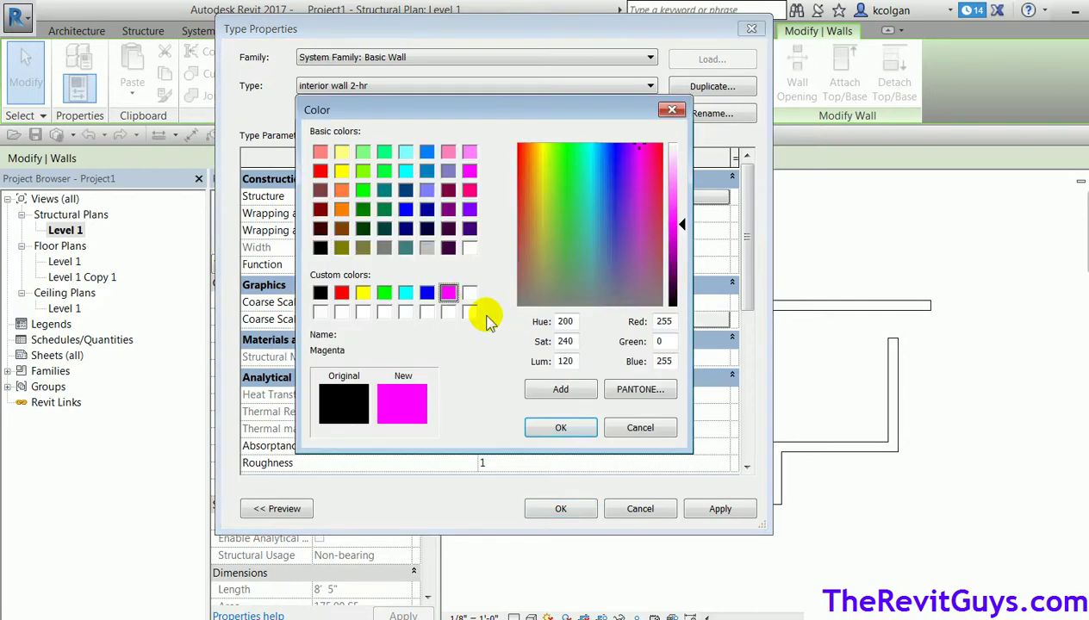
click(579, 431)
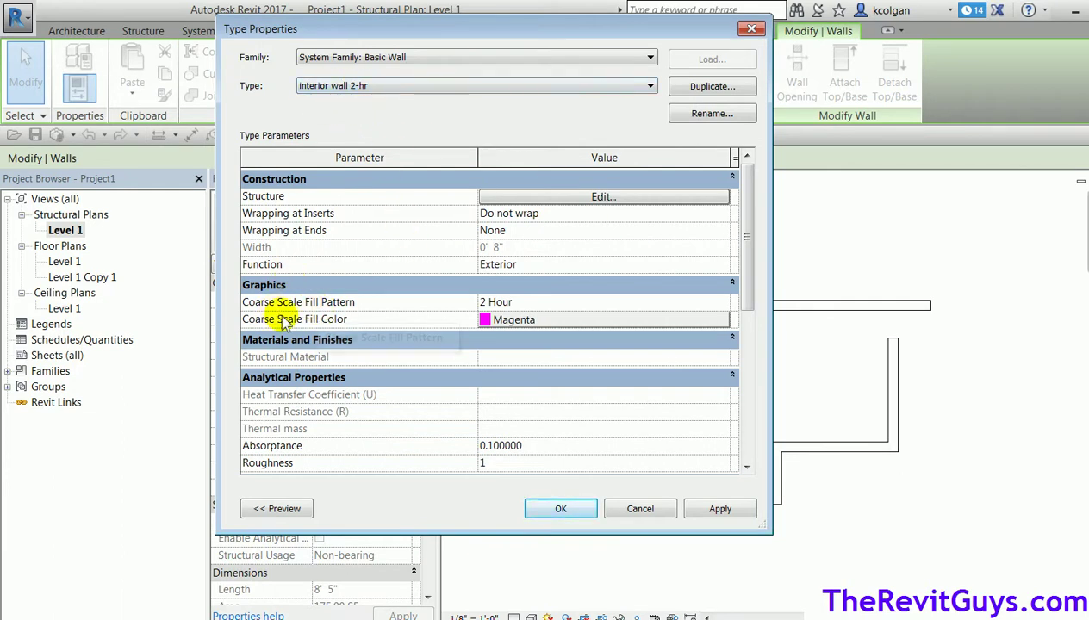
click(564, 510)
click(533, 487)
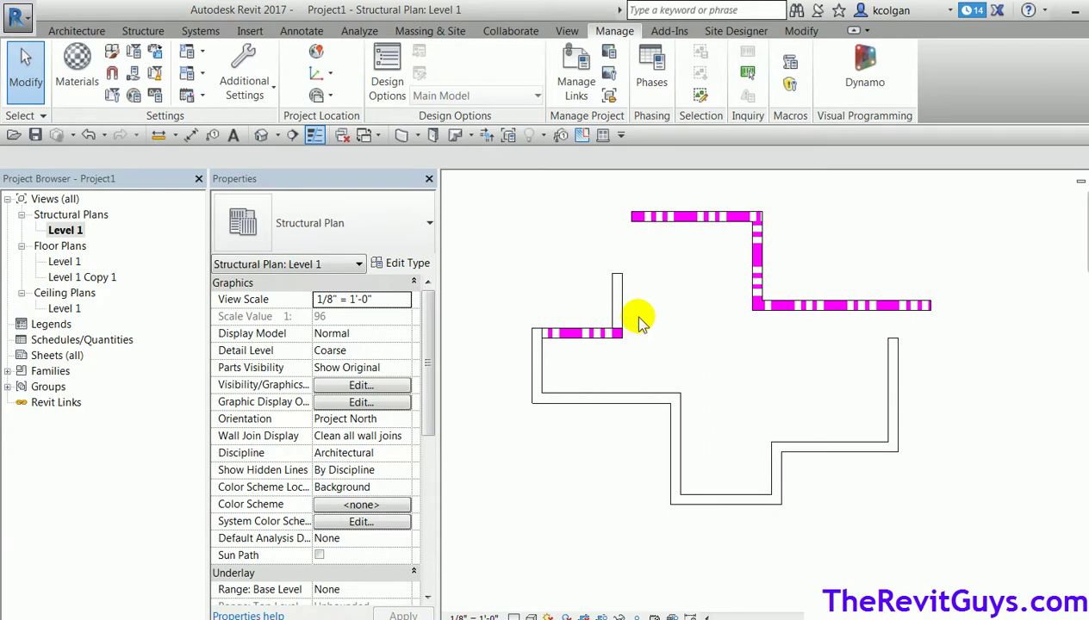
Step: Rename the Wall 2 HR type of the long lower horizontal wall to "Wall 2 HR PT-1"
click(627, 399)
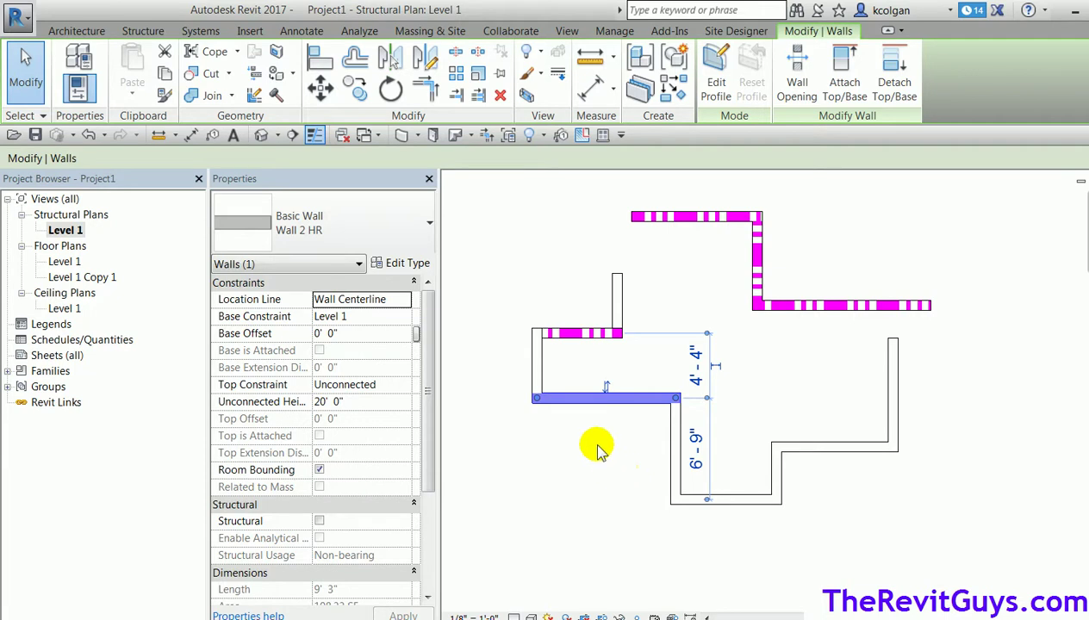
click(409, 265)
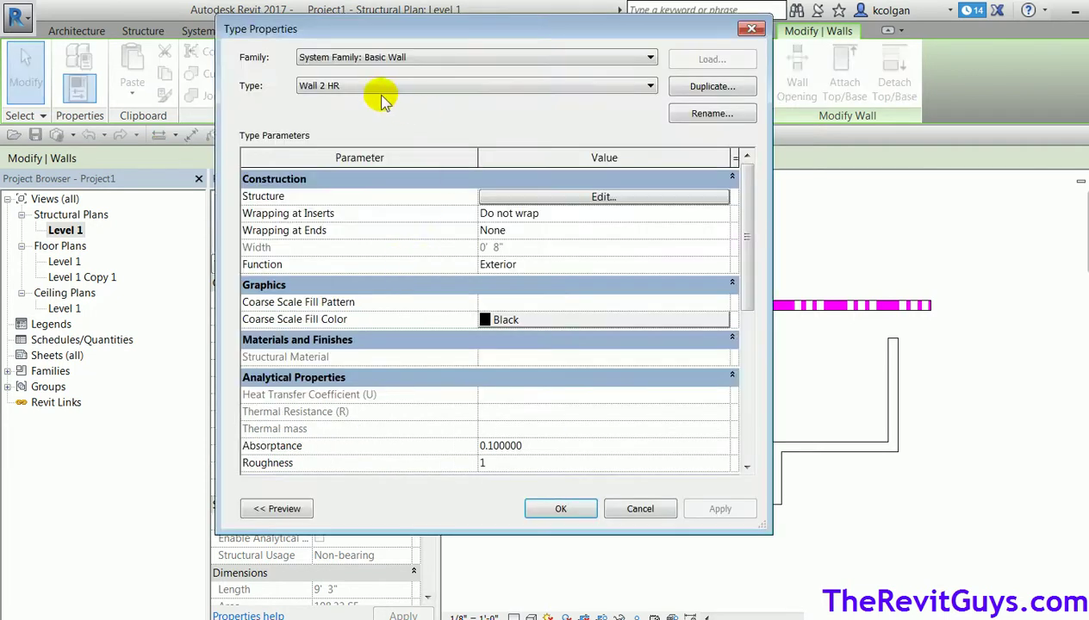
click(720, 115)
click(501, 279)
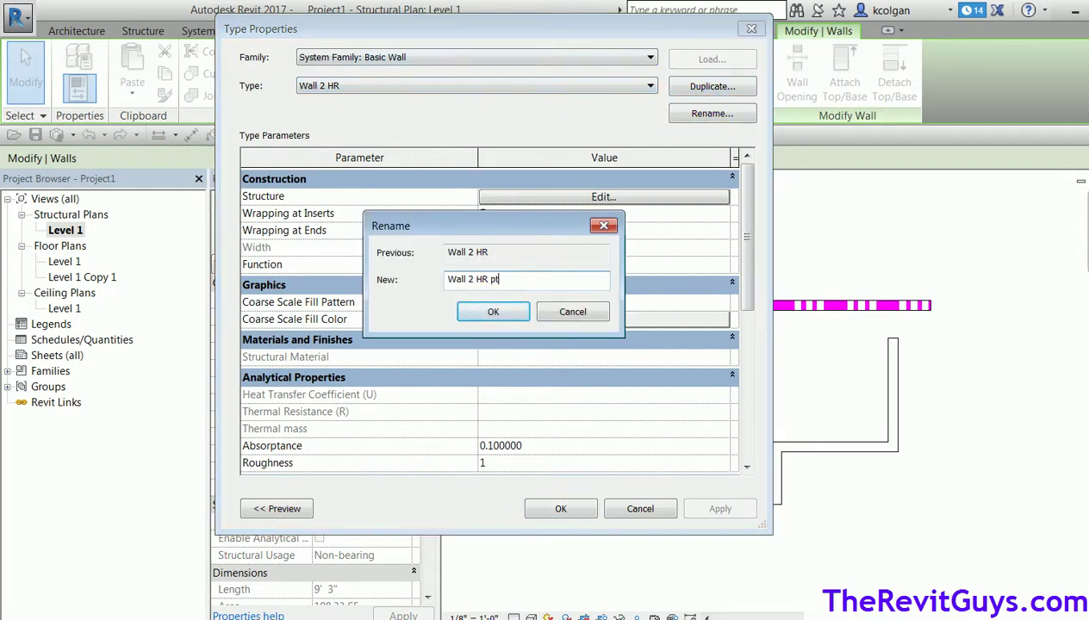
text(PT-1)
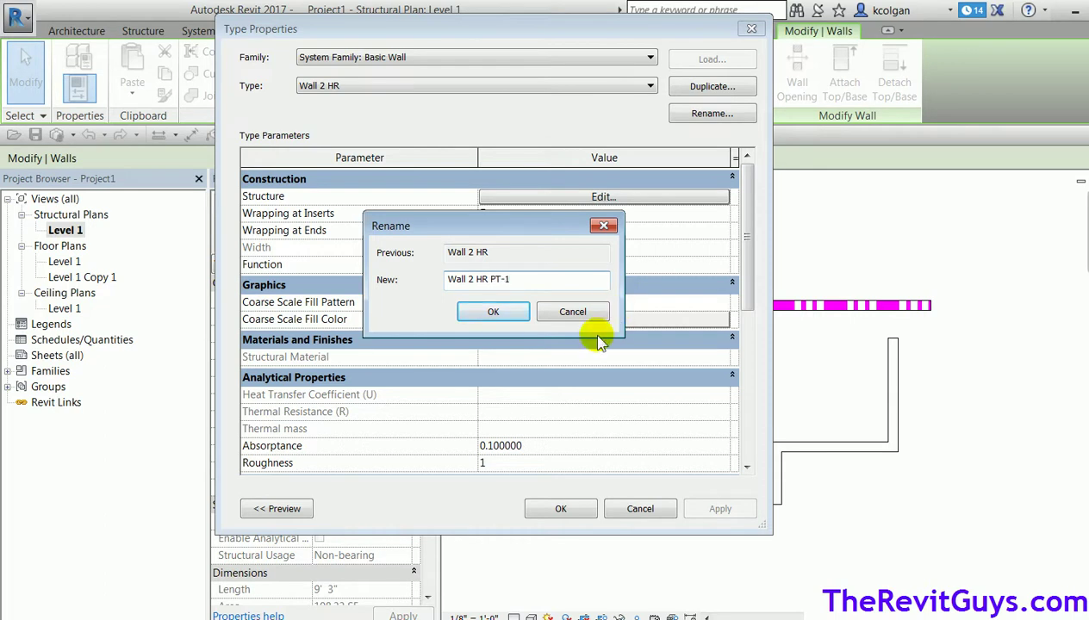
click(499, 312)
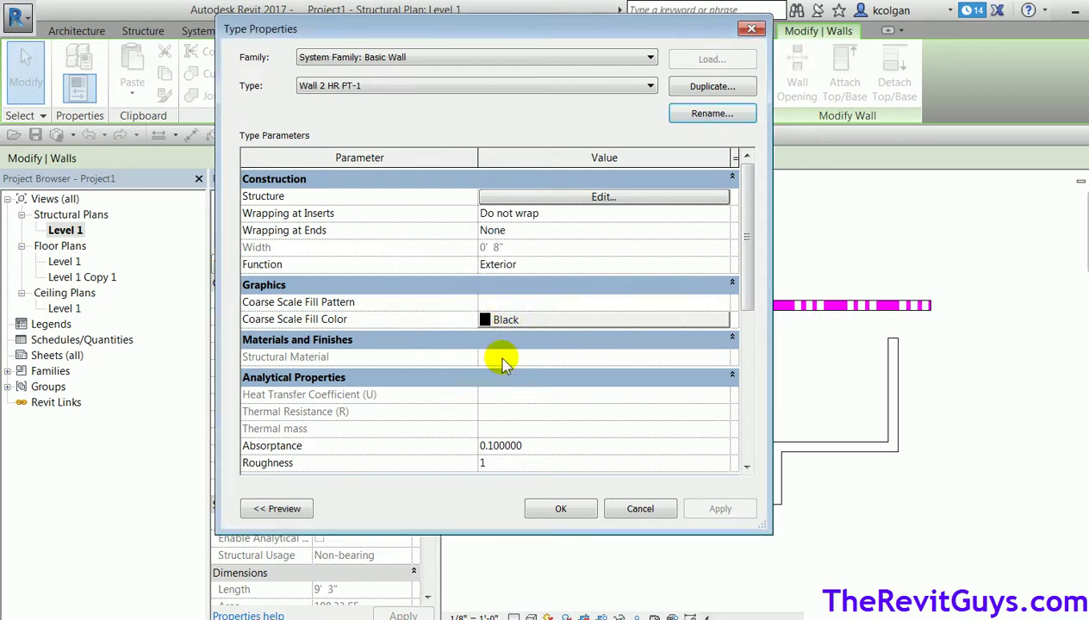
Step: Set the coarse scale fill pattern of the Wall 2 HR PT-1 type to Solid fill
click(535, 301)
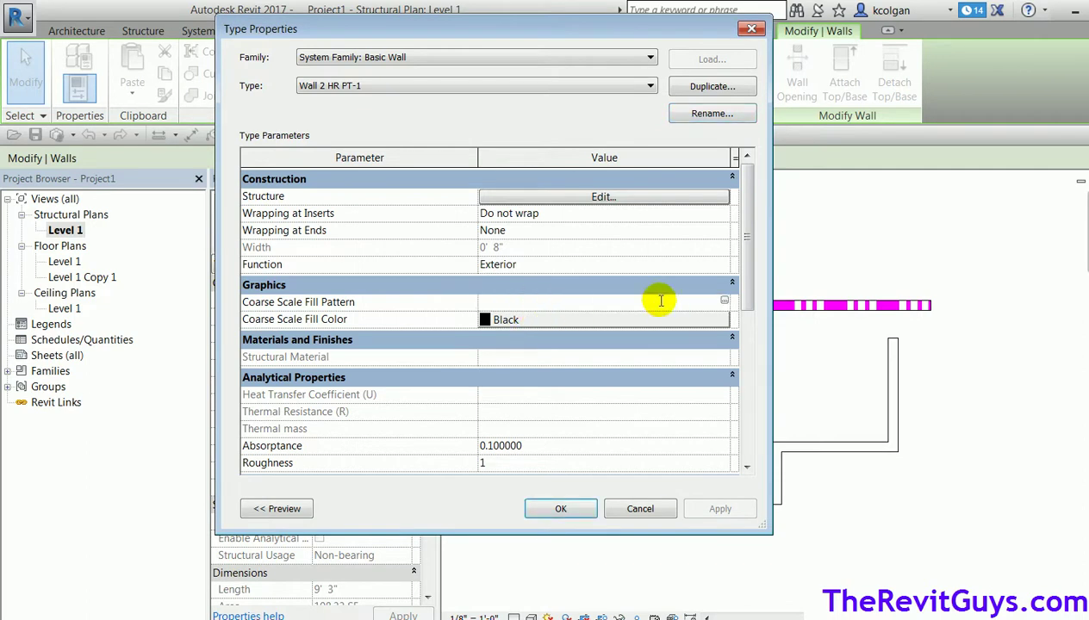
click(724, 303)
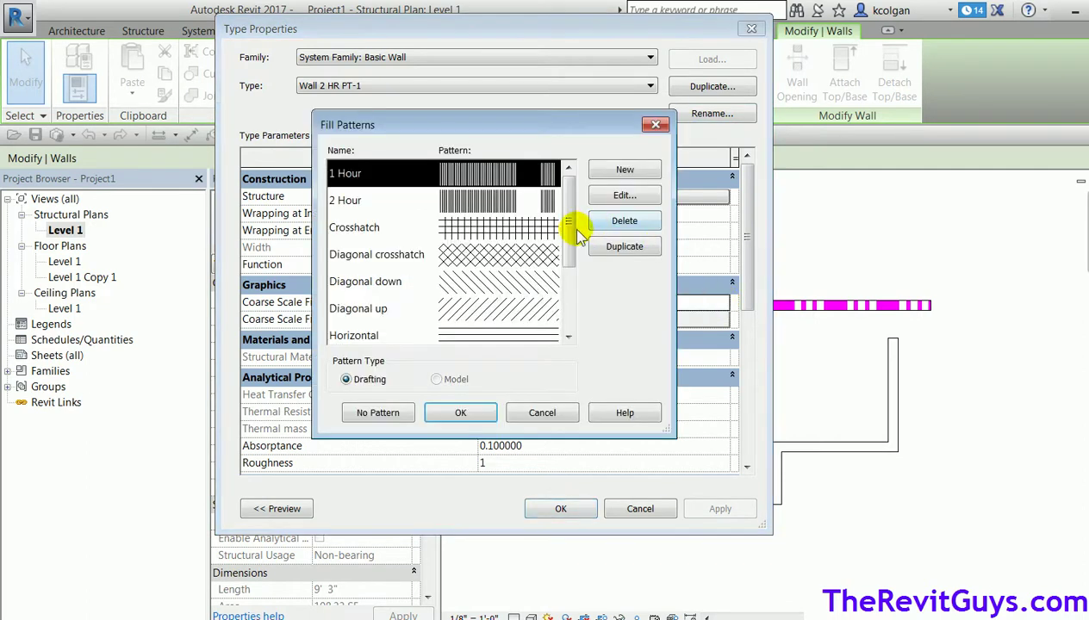
drag(573, 226, 576, 296)
click(498, 252)
click(460, 413)
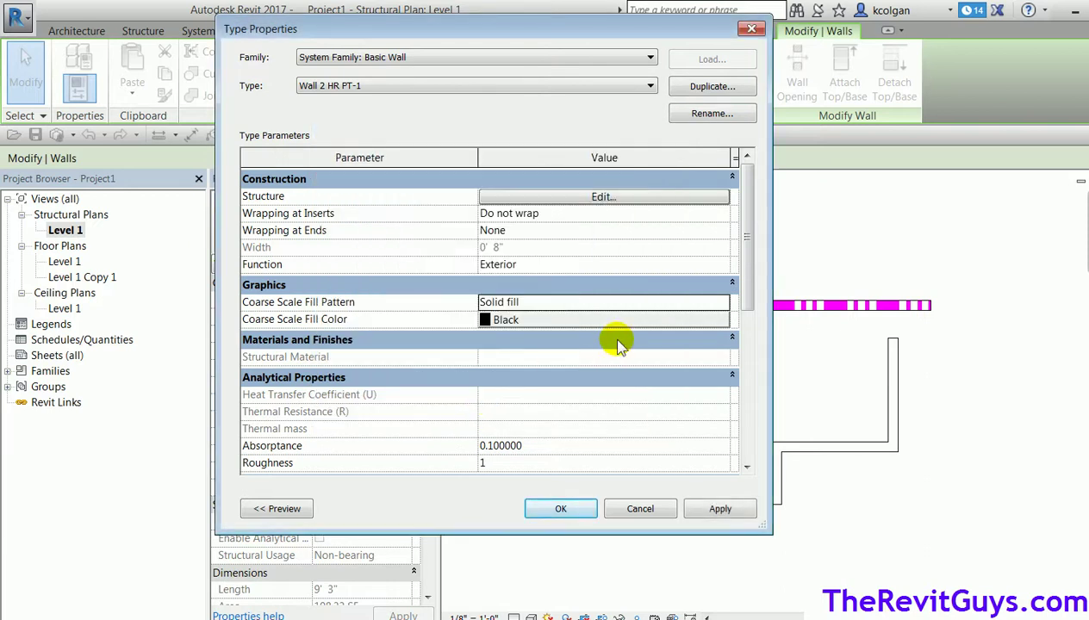
Step: Set the coarse scale fill color of the Wall 2 HR PT-1 type to Red and apply the type changes
click(601, 320)
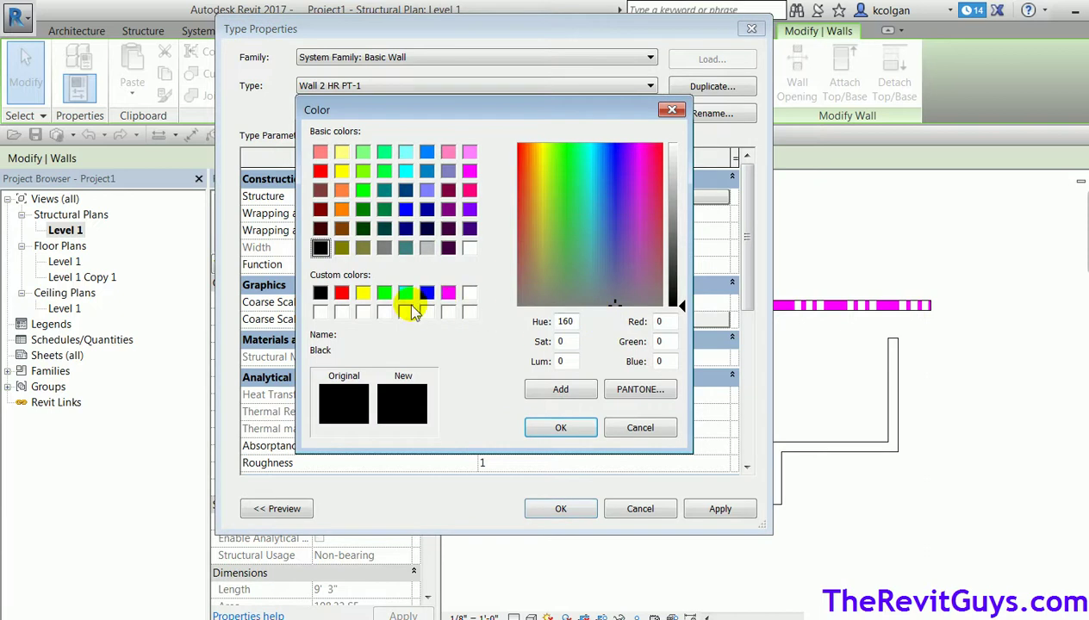
click(341, 293)
click(560, 427)
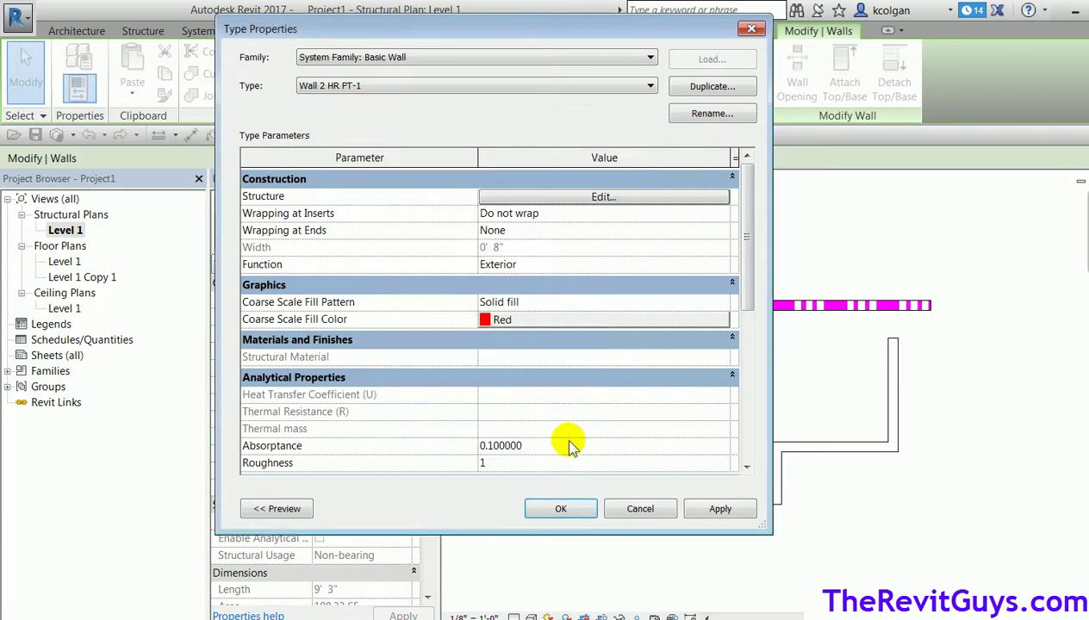
click(562, 509)
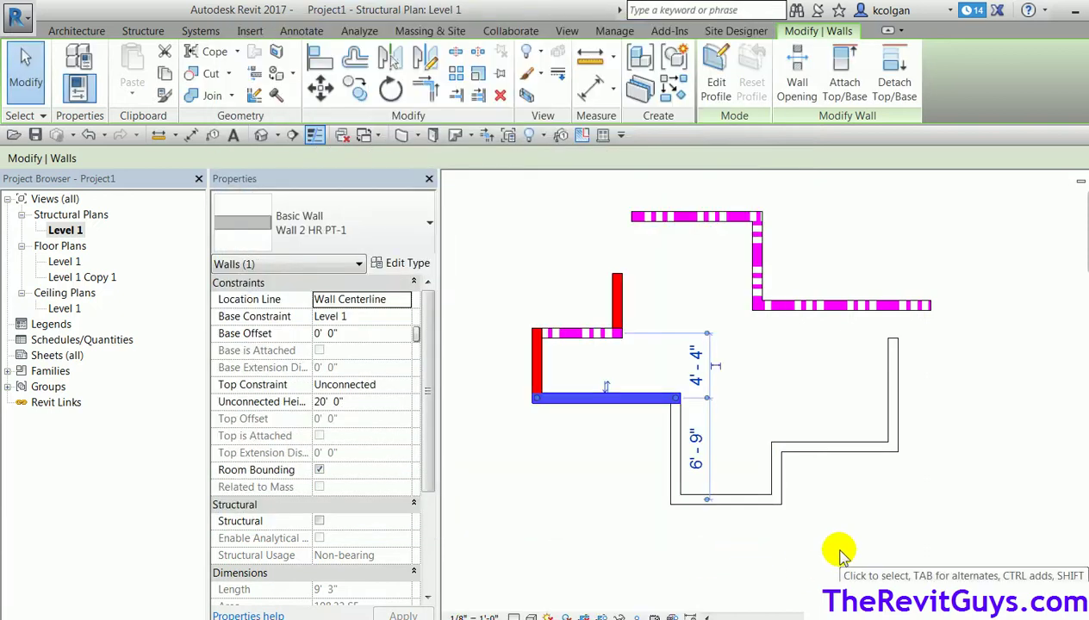
click(888, 523)
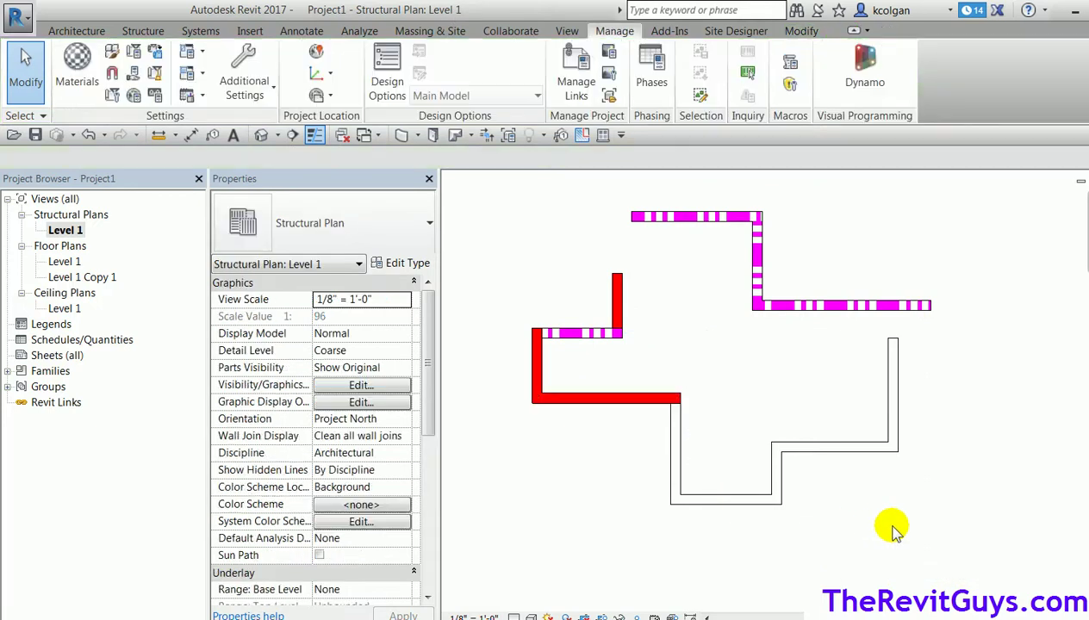
Step: Look at the detail level choices for the Level 1 structural plan and dismiss them without picking one
click(513, 617)
click(513, 617)
click(513, 617)
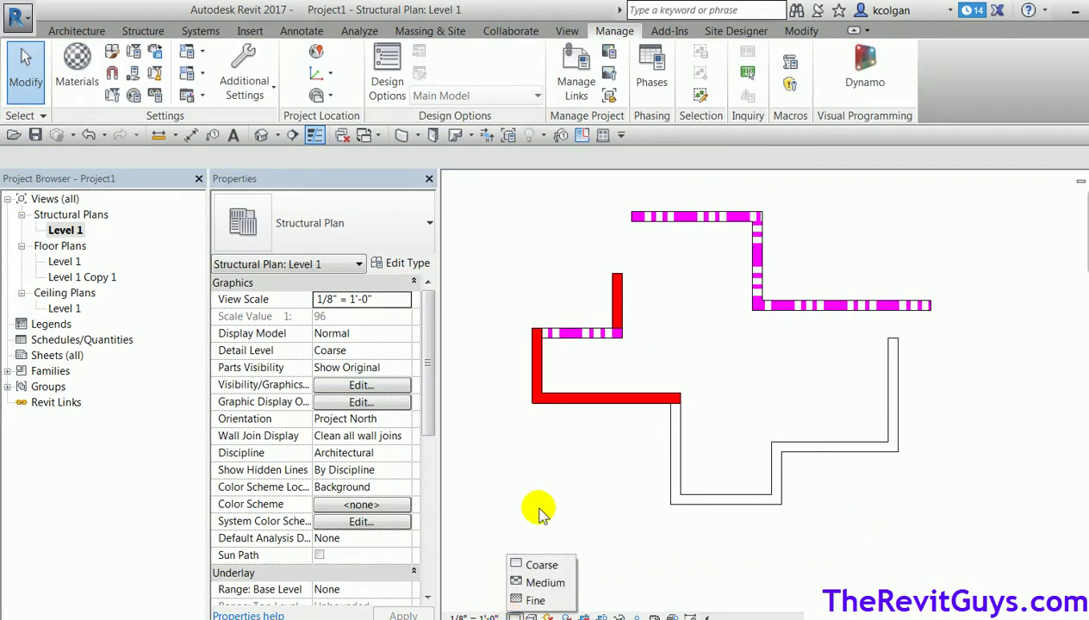
click(595, 432)
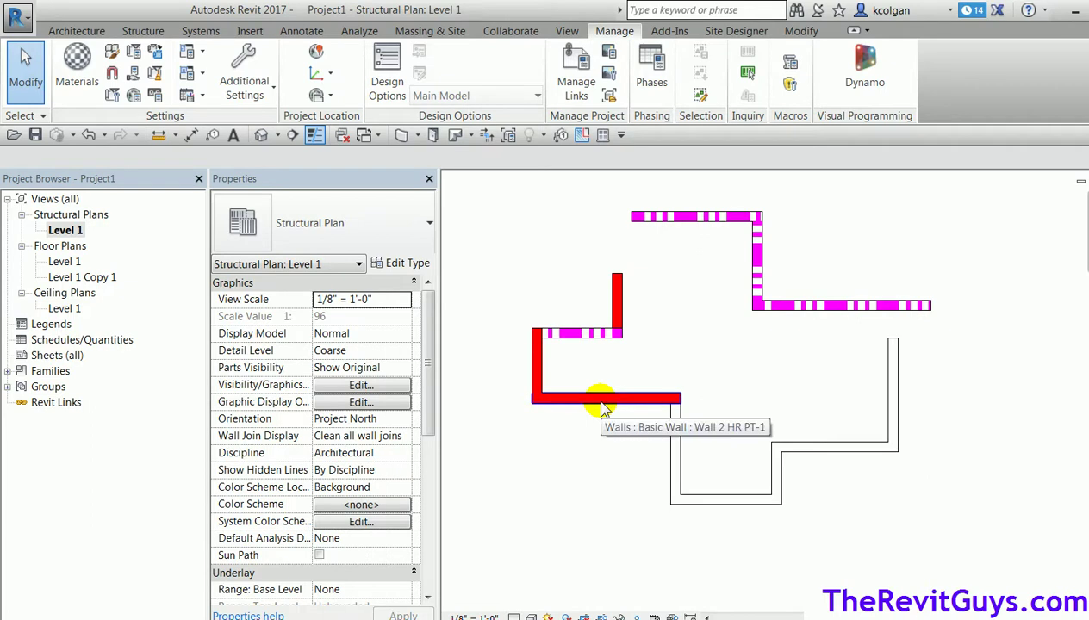
Step: Check the types of the unfilled walls below the red walls by selecting them, and clear the selection
click(675, 470)
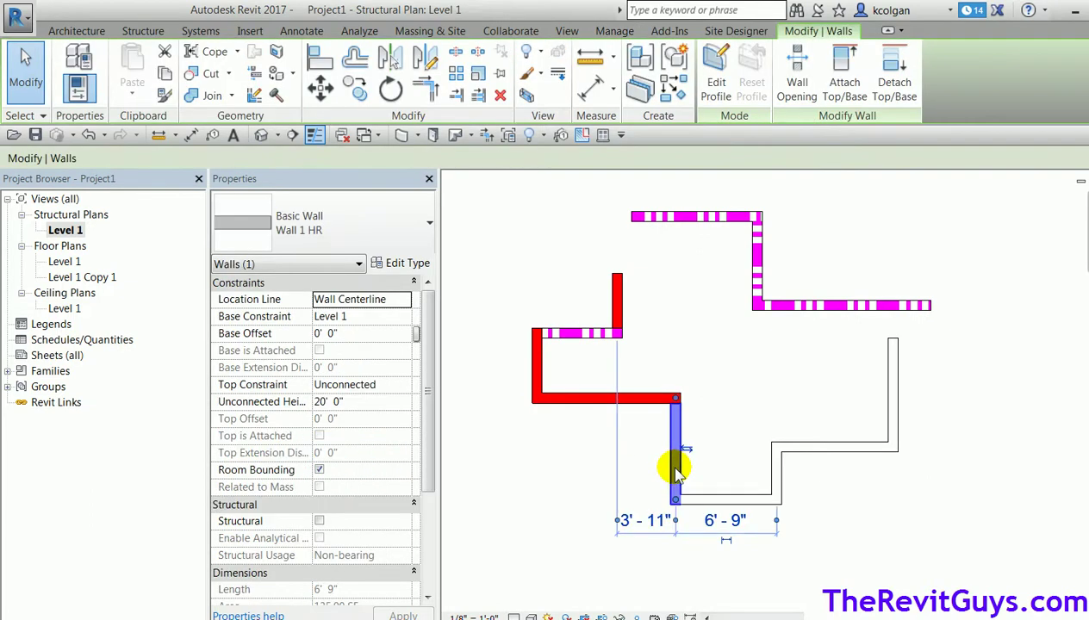
click(737, 500)
click(836, 508)
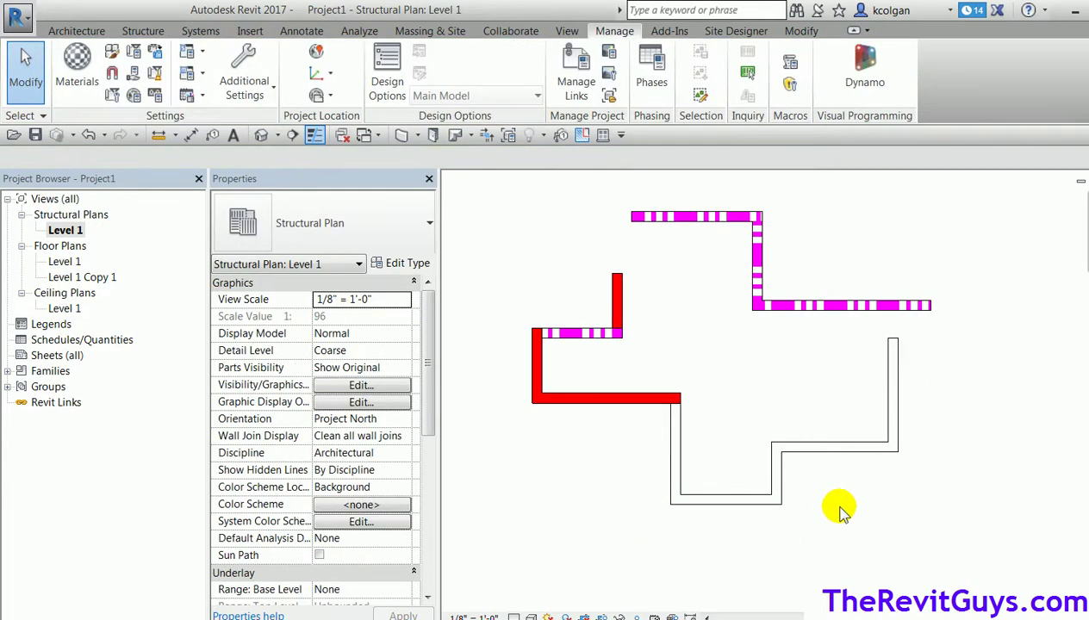
Step: Set the detail level of the Level 1 structural plan to Medium to check the walls' coarse scale fills
scroll(840, 510, down, 2)
scroll(856, 514, down, 1)
middle_drag(856, 514, 810, 481)
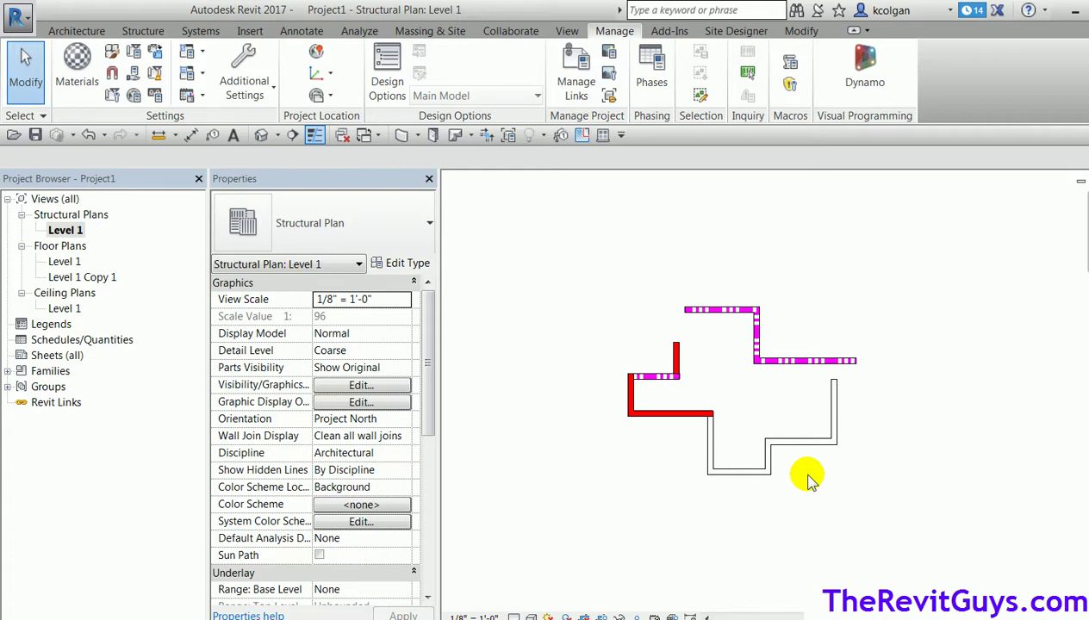
scroll(708, 392, up, 2)
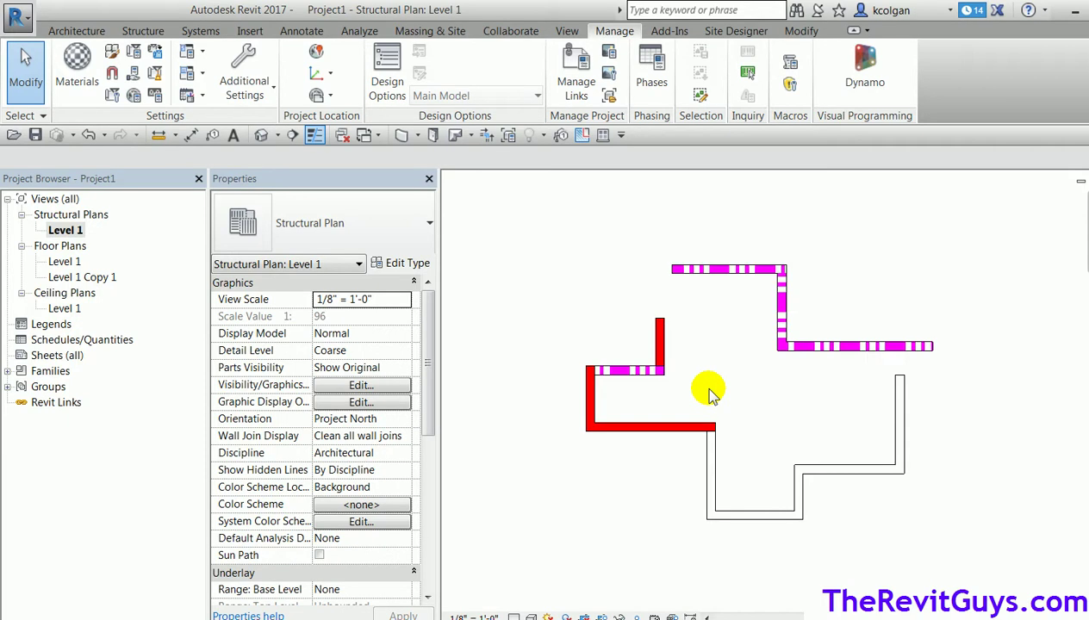
click(514, 617)
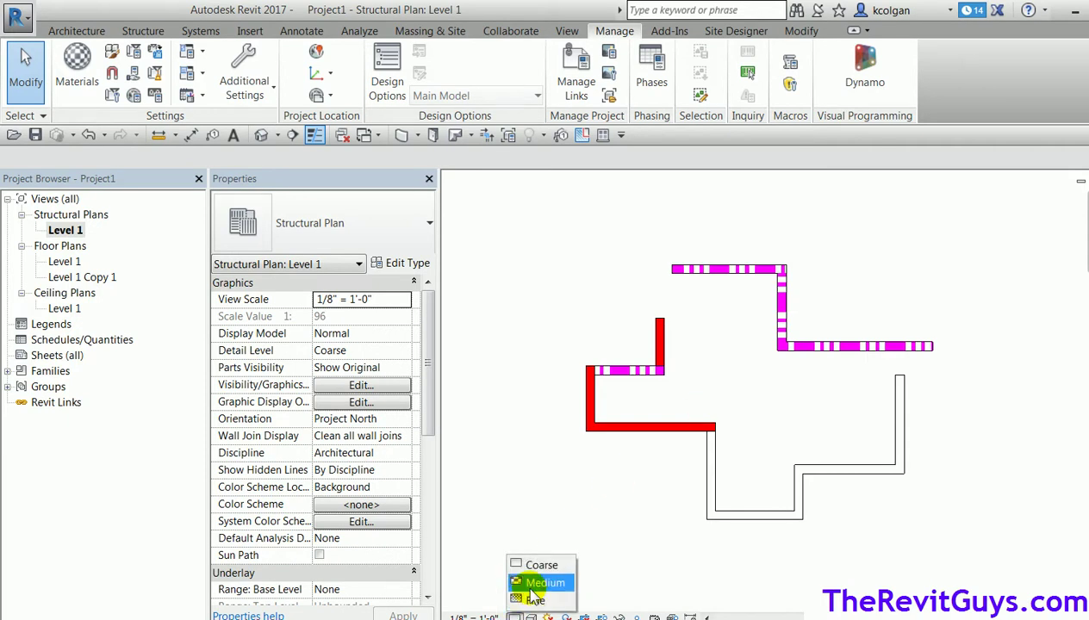
click(534, 585)
click(777, 421)
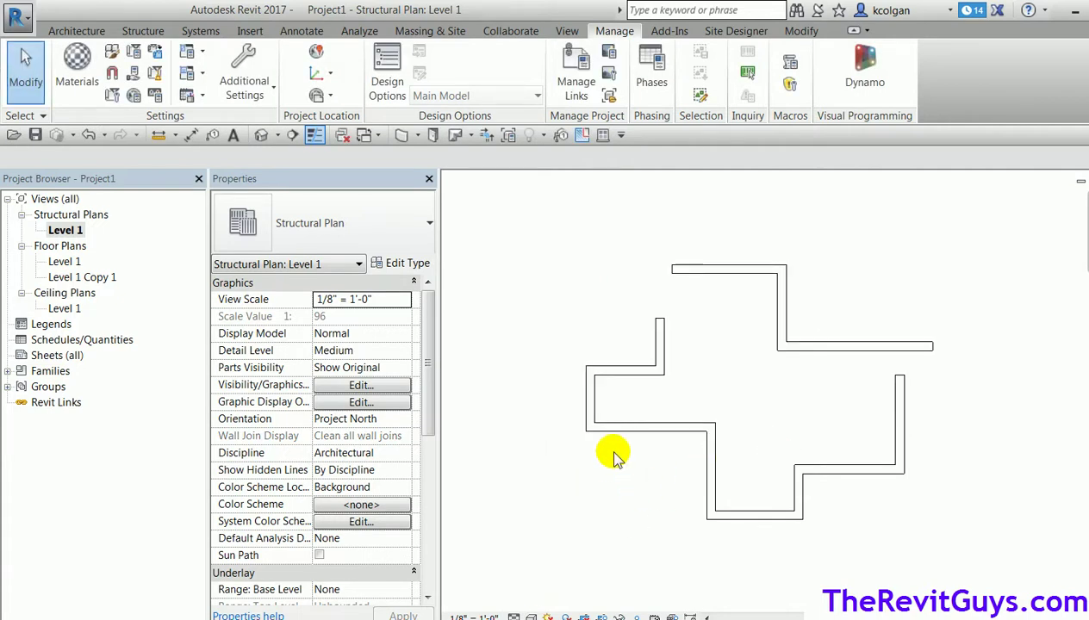
scroll(615, 453, down, 1)
middle_drag(625, 460, 606, 465)
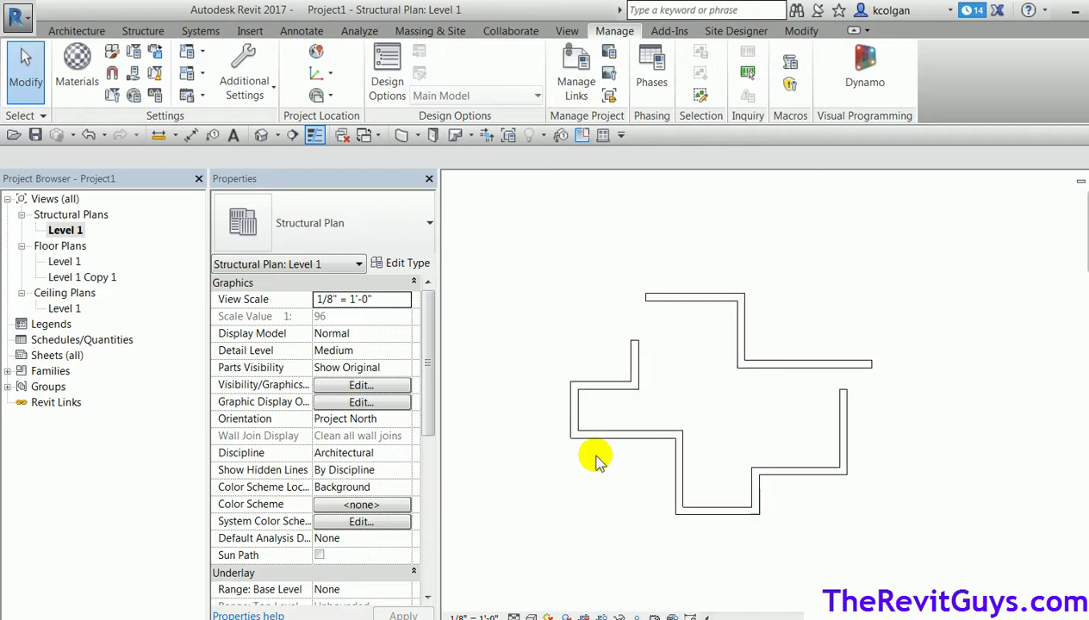